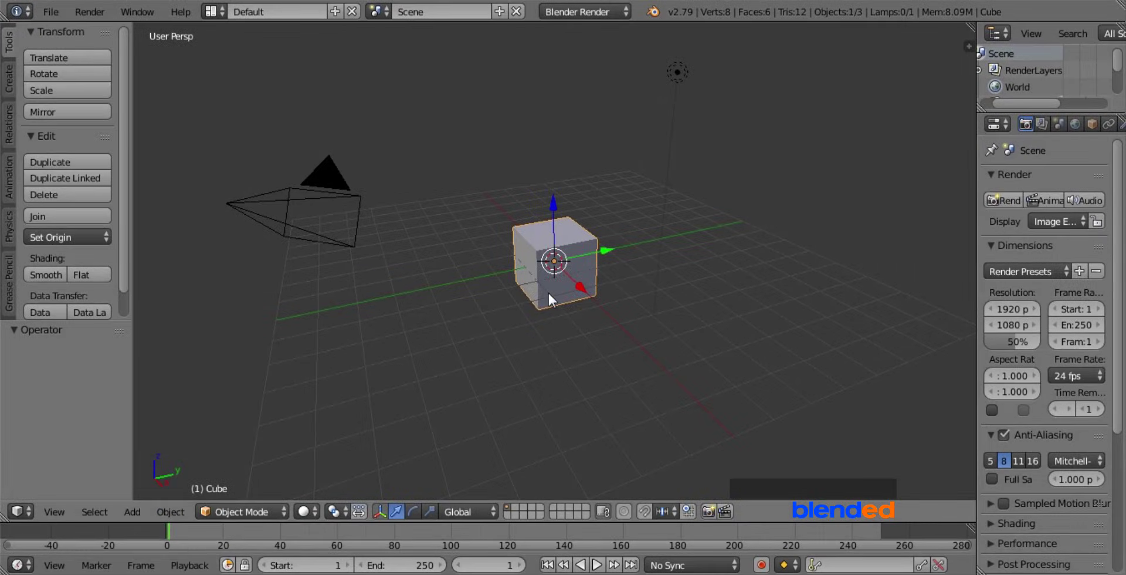
# Delete the default cube so only the camera and lamp remain.
pyautogui.rightClick(548, 293)
pyautogui.press('x')
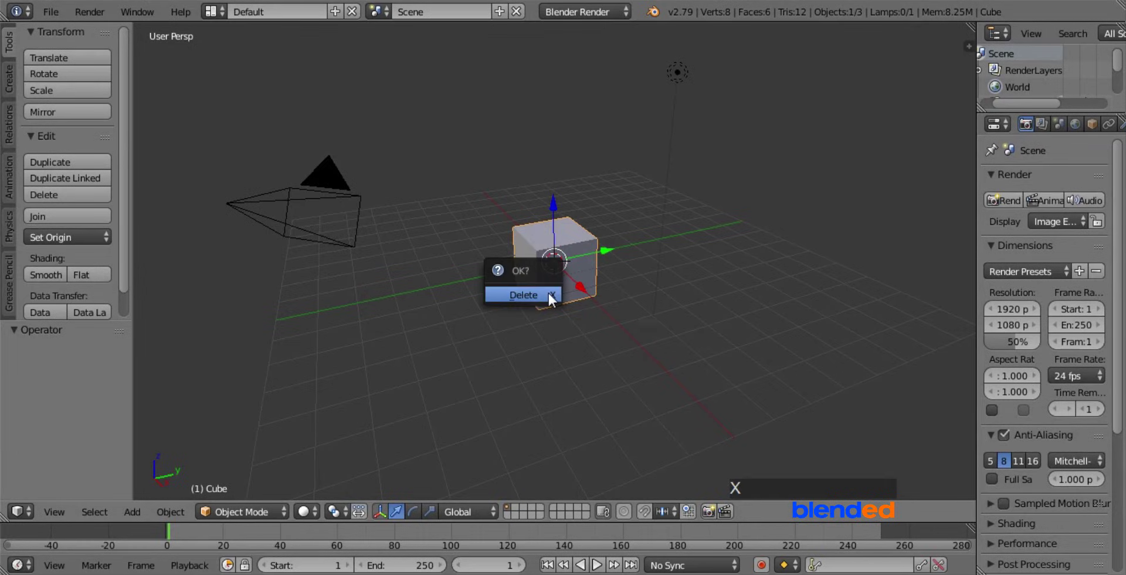
pyautogui.press('Return')
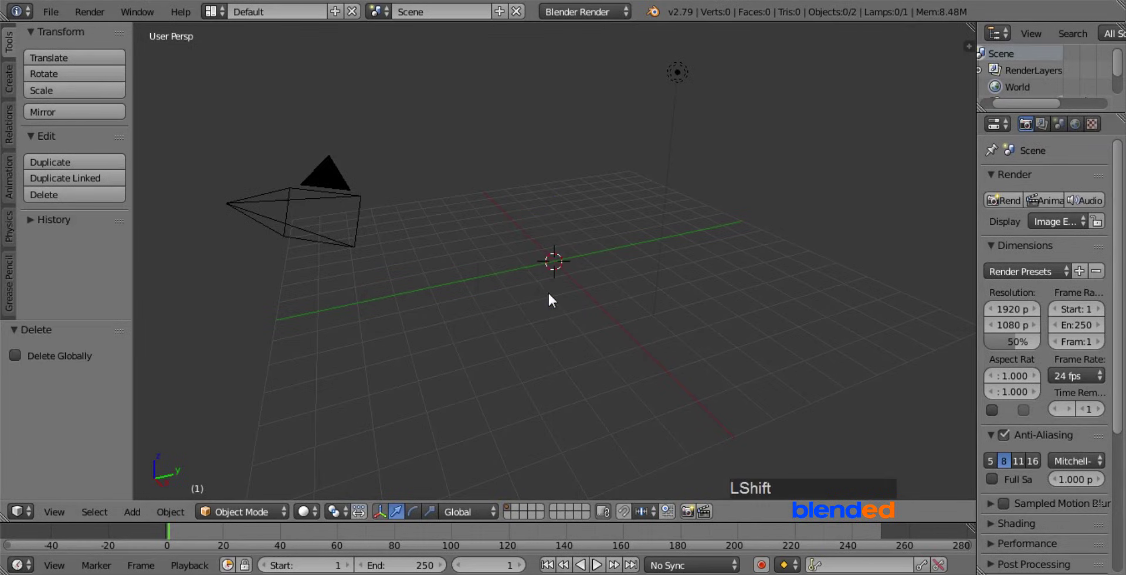
pyautogui.hotkey('shift', 'a')
# Add a Bezier circle scaled to 2 and view it from top orthographic.
pyautogui.moveTo(540, 242)
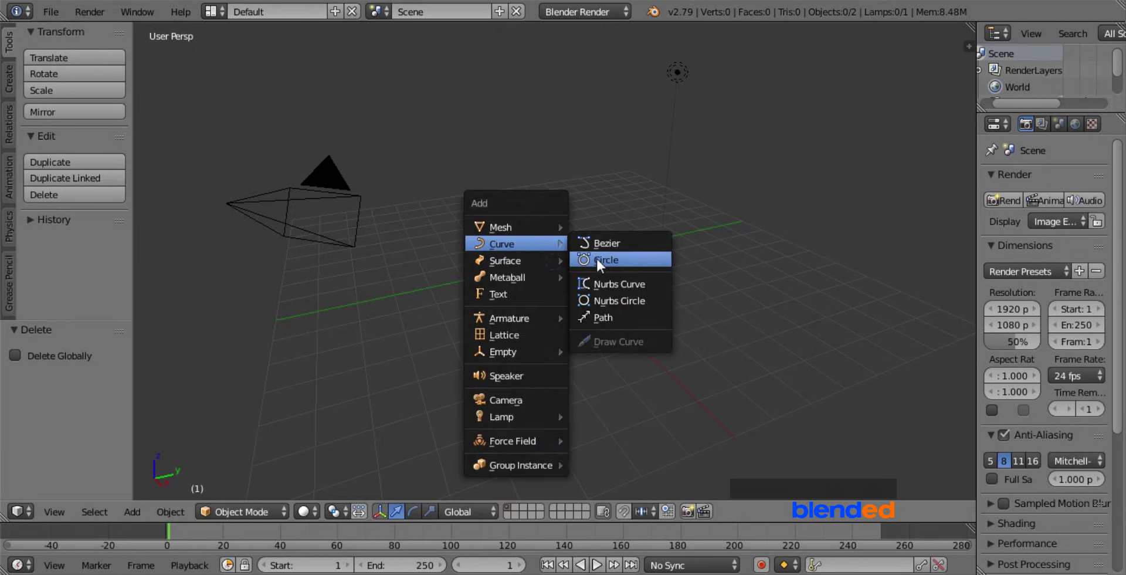
pyautogui.click(596, 257)
pyautogui.press('s')
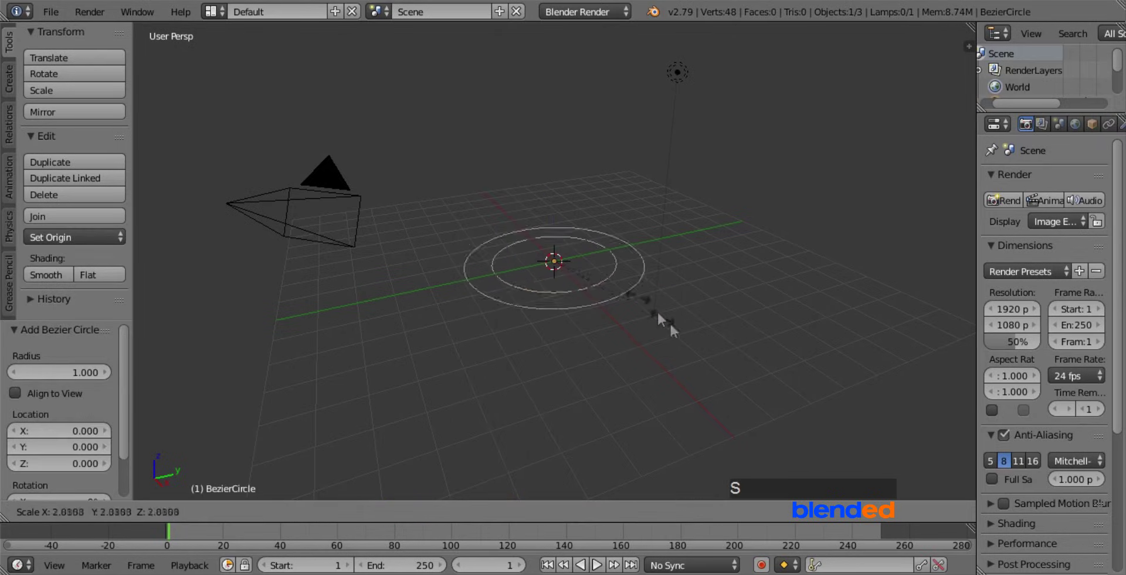
pyautogui.press('KP_2')
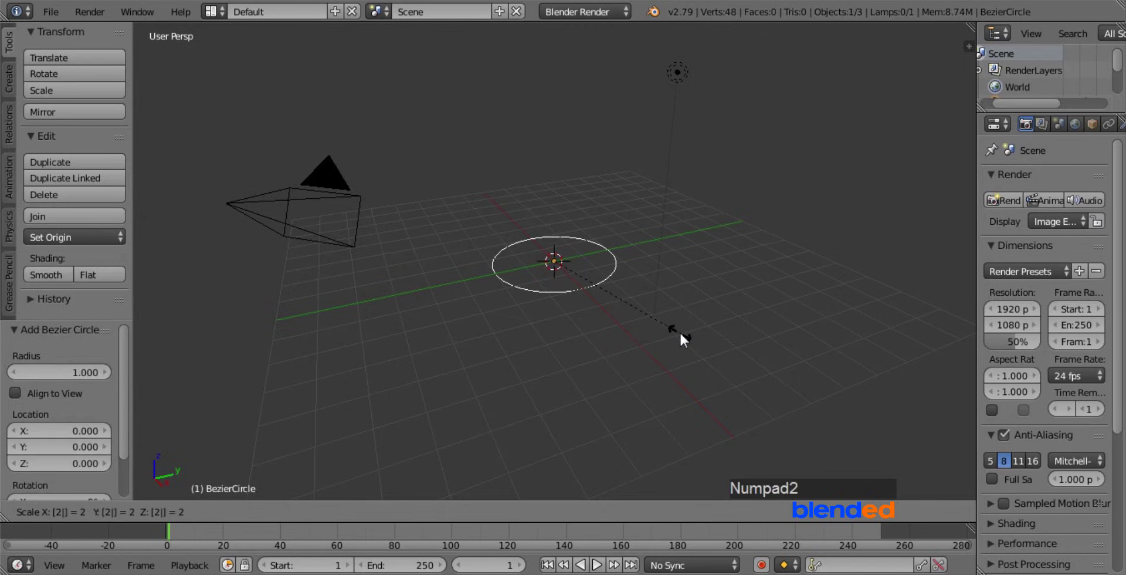
pyautogui.press('Return')
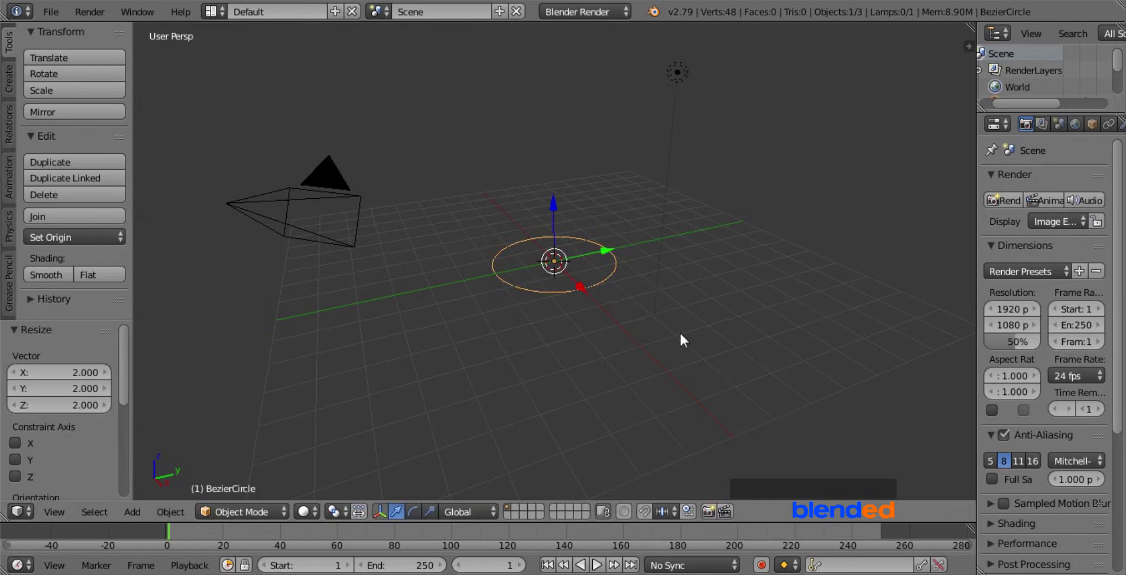
pyautogui.press('KP_7')
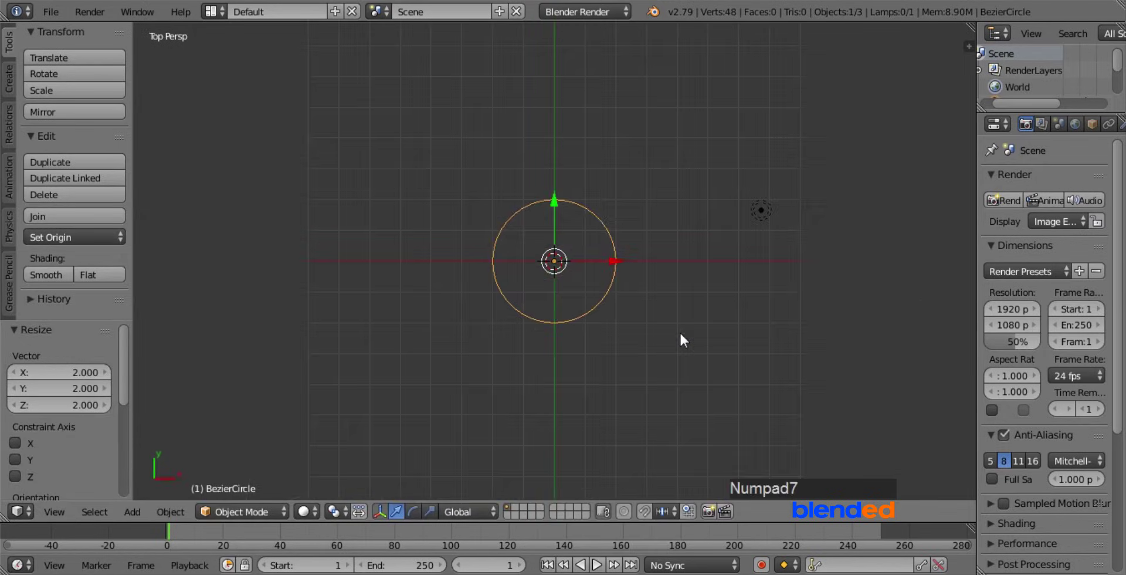
pyautogui.press('KP_5')
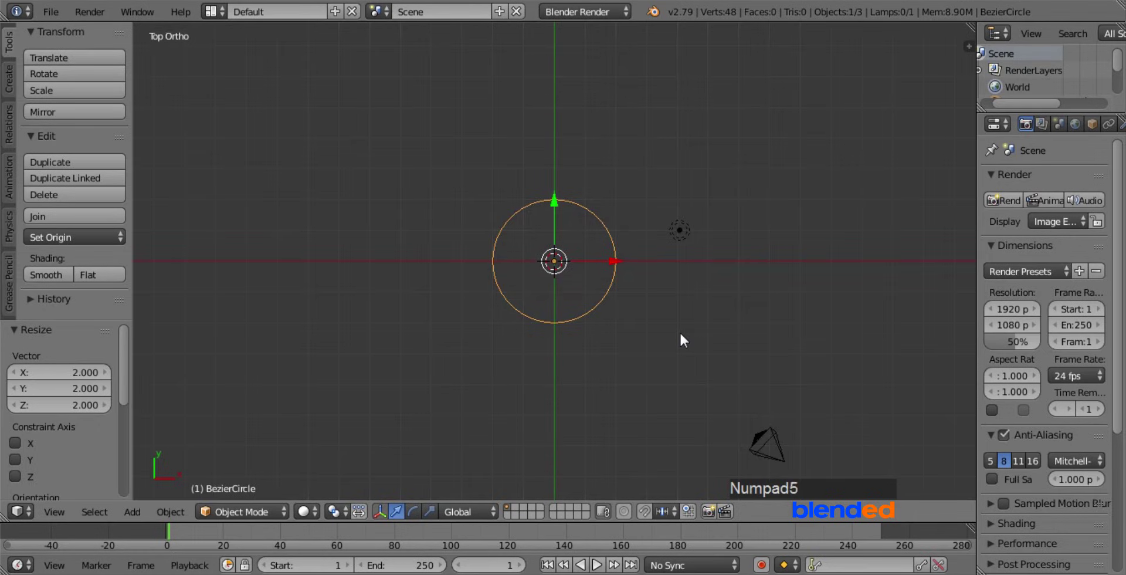
# Add a text object at the origin and change its text to 'your text here'.
pyautogui.hotkey('shift', 'a')
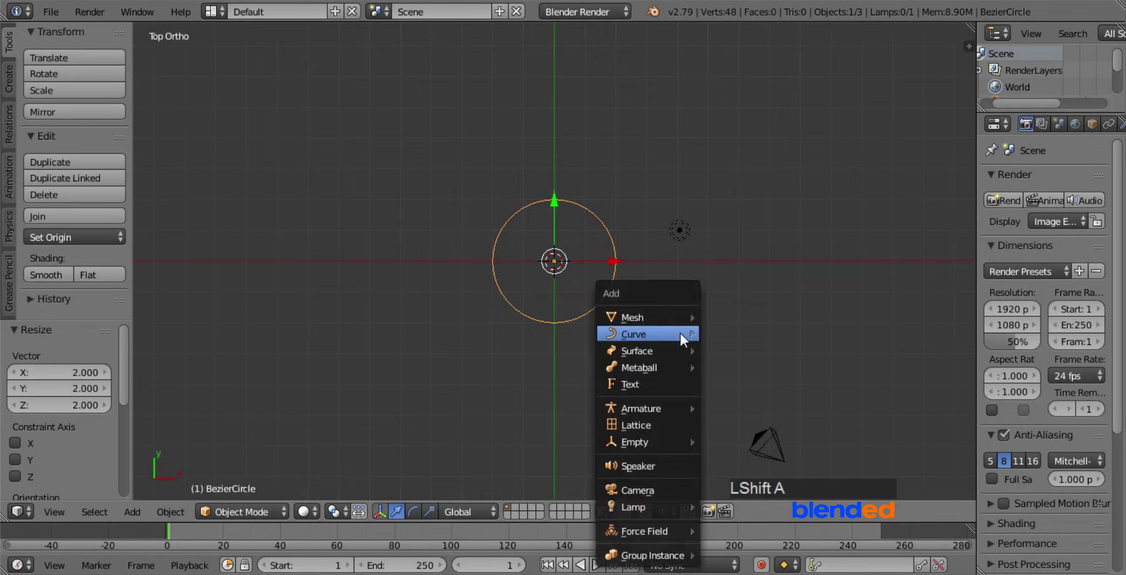
pyautogui.moveTo(680, 333)
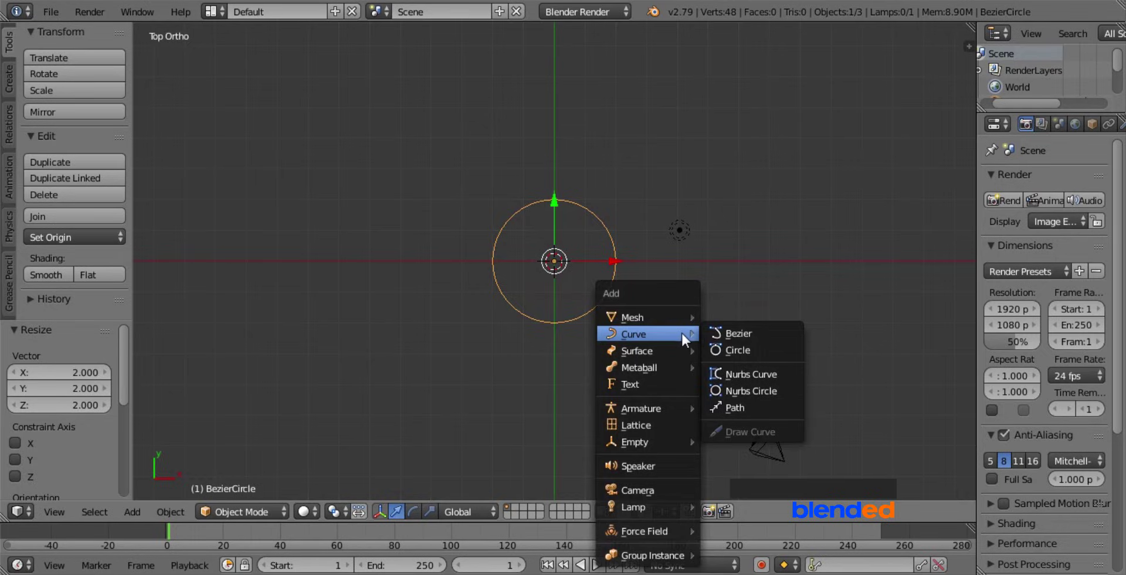
pyautogui.click(664, 382)
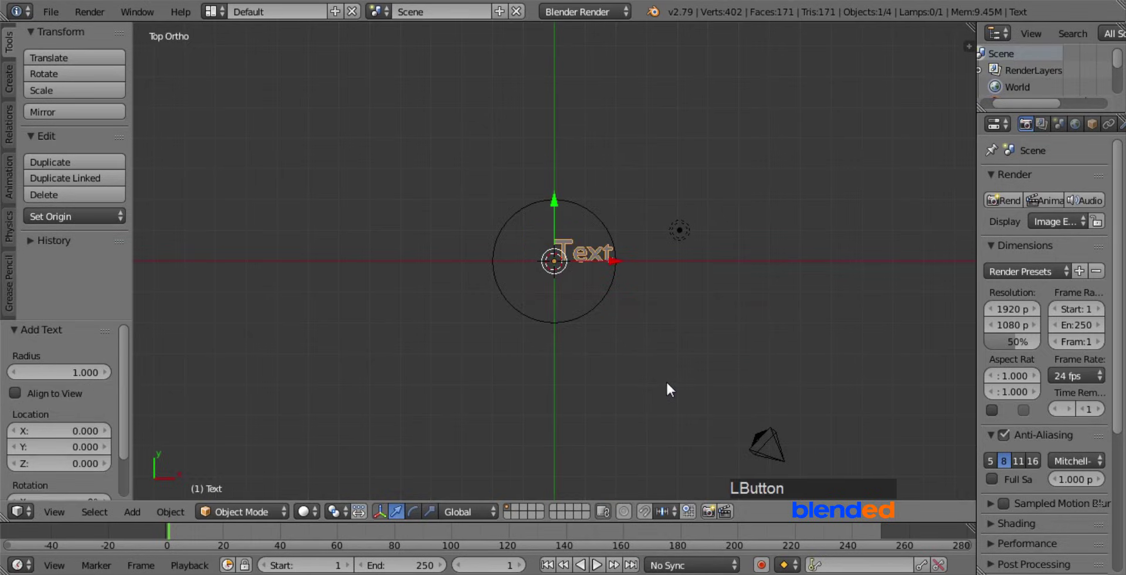
pyautogui.scroll(4, 666, 381)
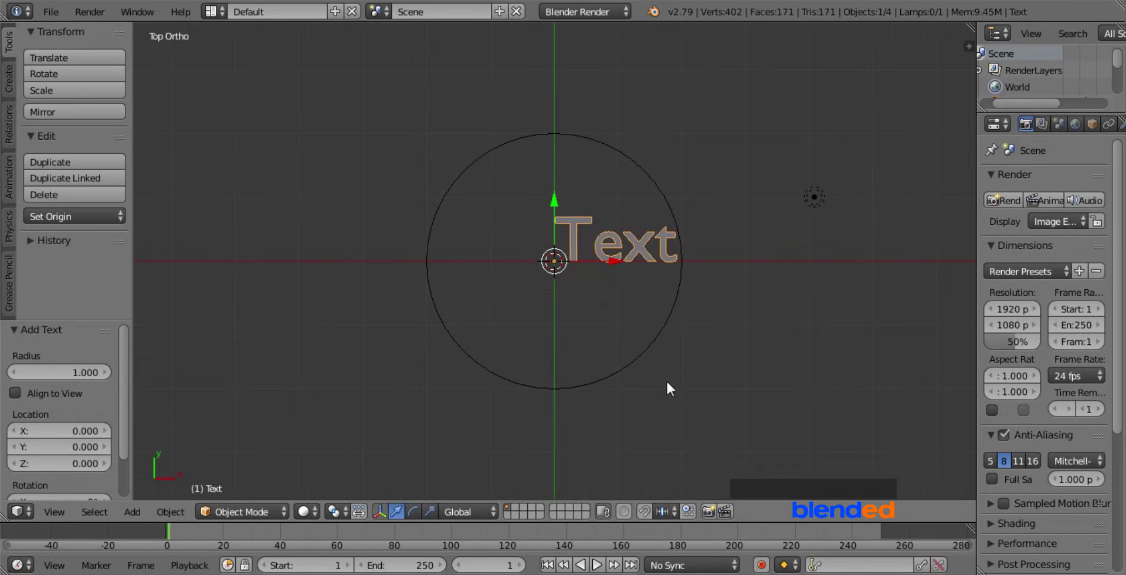
pyautogui.press('Tab')
pyautogui.press('BackSpace')
pyautogui.press('BackSpace')
pyautogui.press('BackSpace')
pyautogui.press('BackSpace')
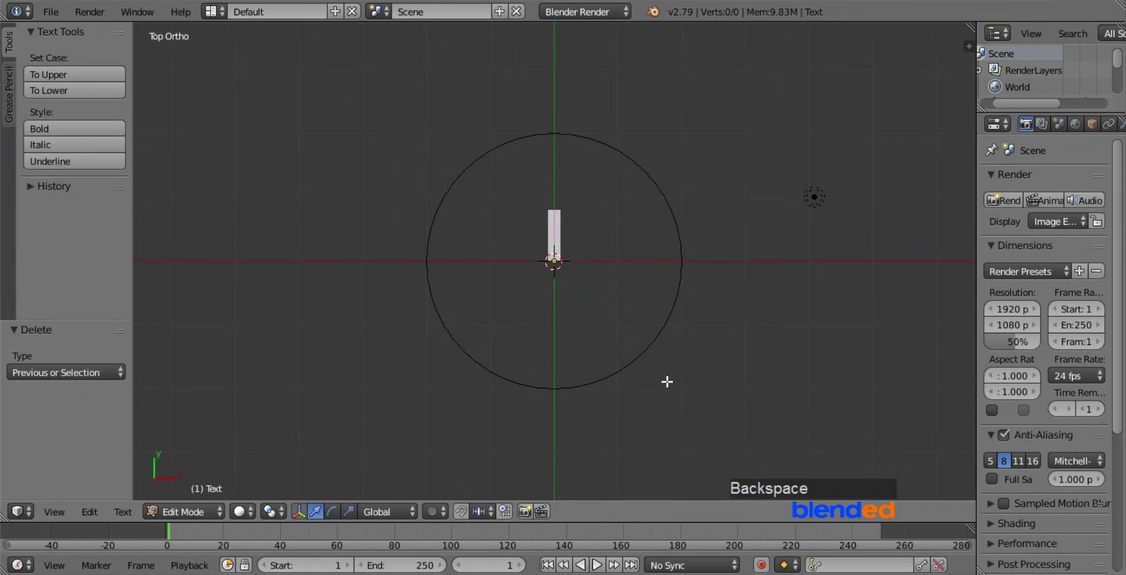
pyautogui.write('your')
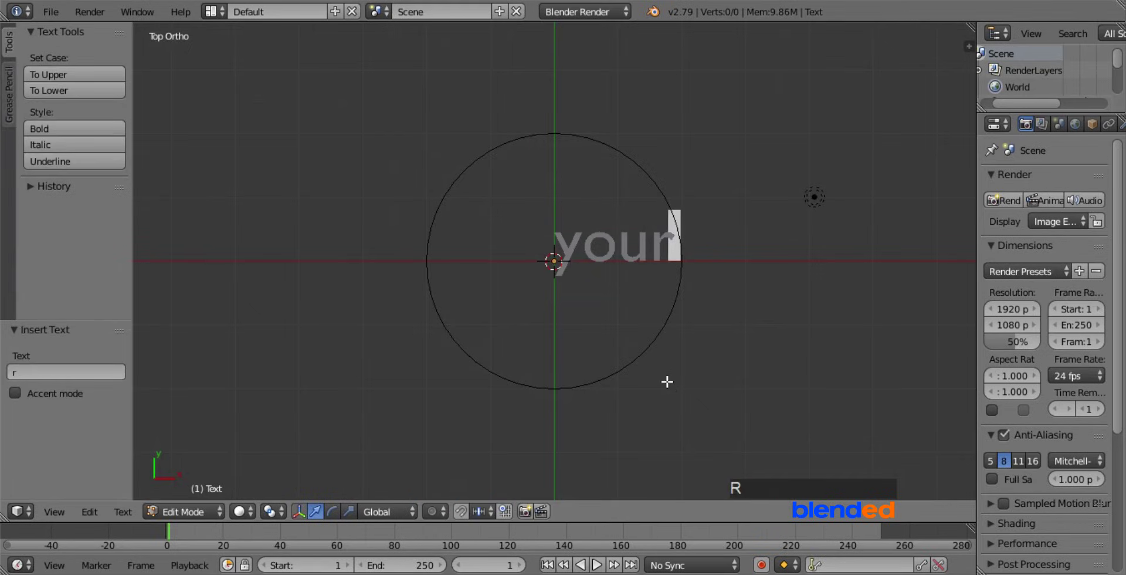
pyautogui.write(' tex')
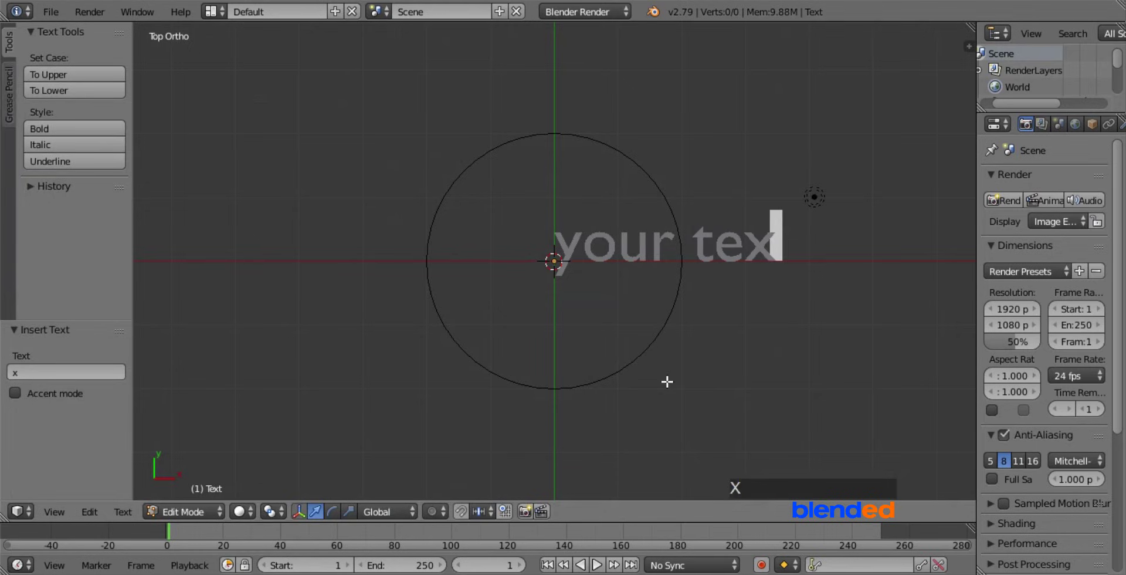
pyautogui.write('t here')
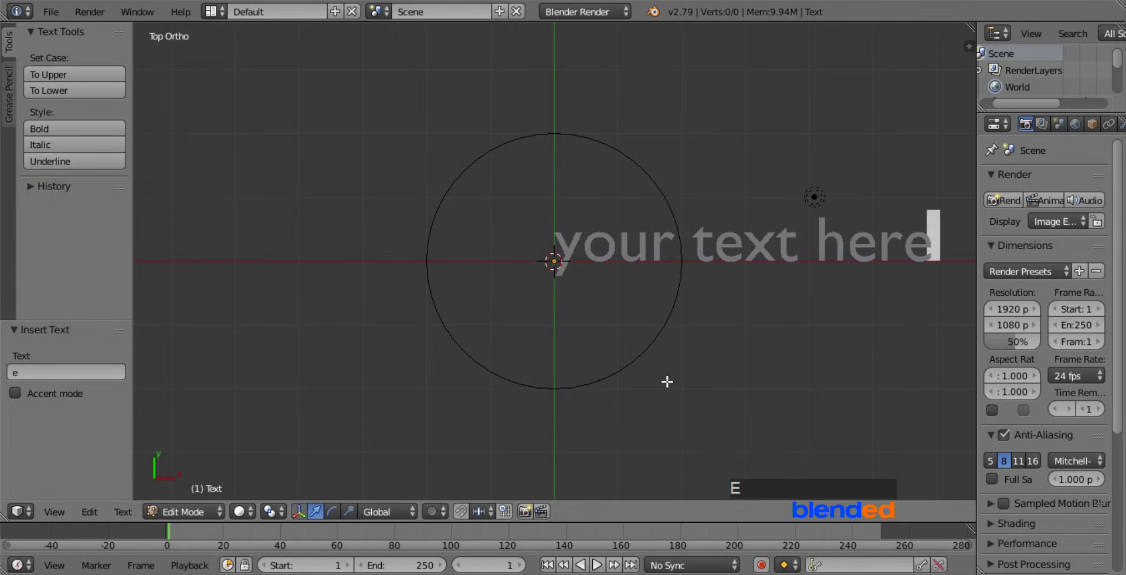
pyautogui.press('Tab')
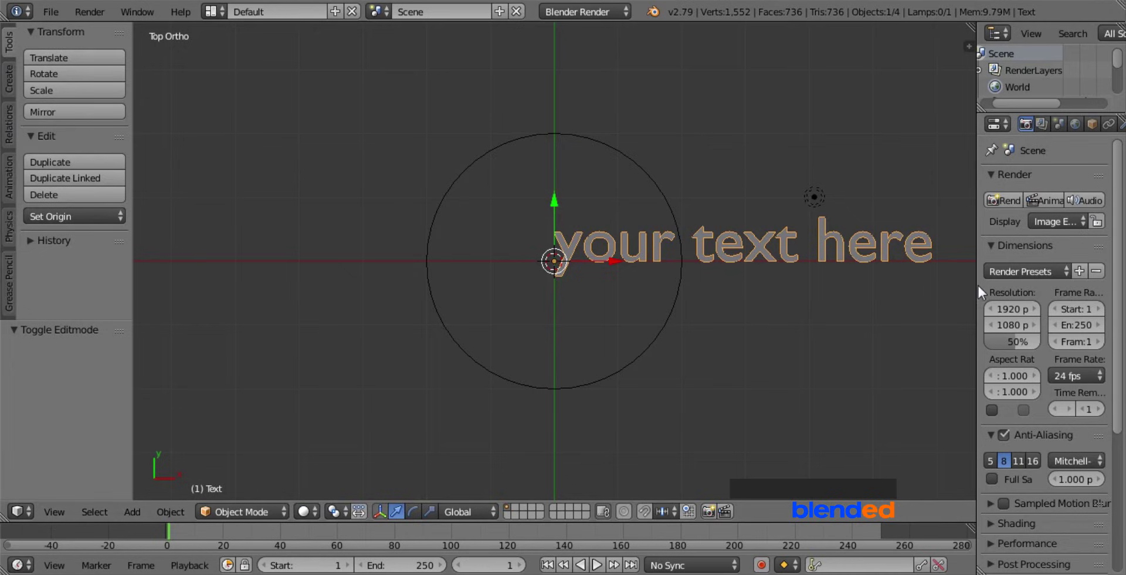
# Give the text a Curve modifier with BezierCircle as its curve object.
pyautogui.moveTo(977, 283); pyautogui.dragTo(898, 288)
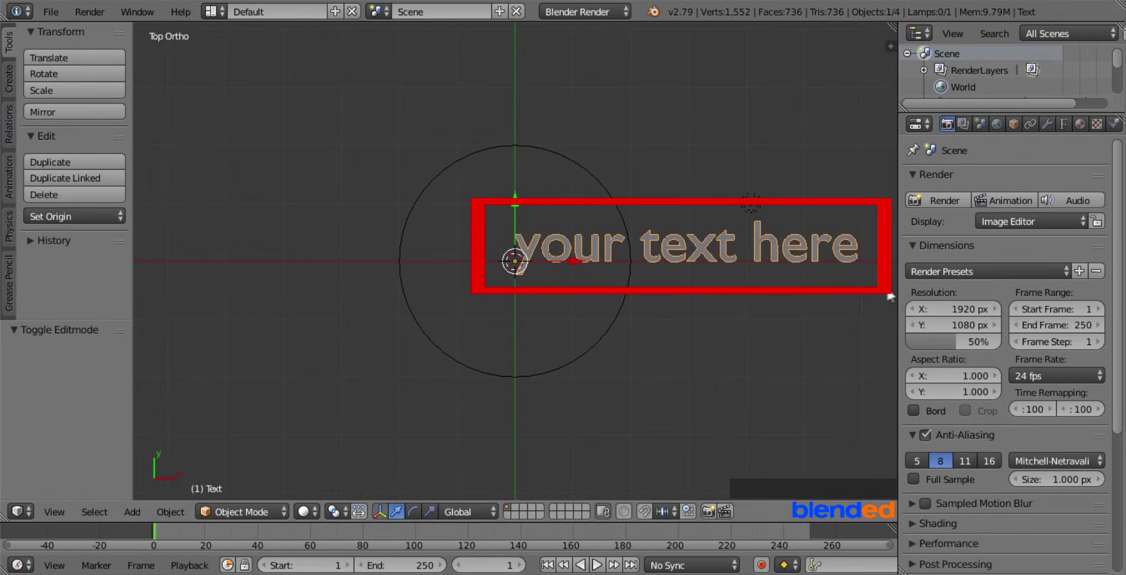
pyautogui.click(1050, 124)
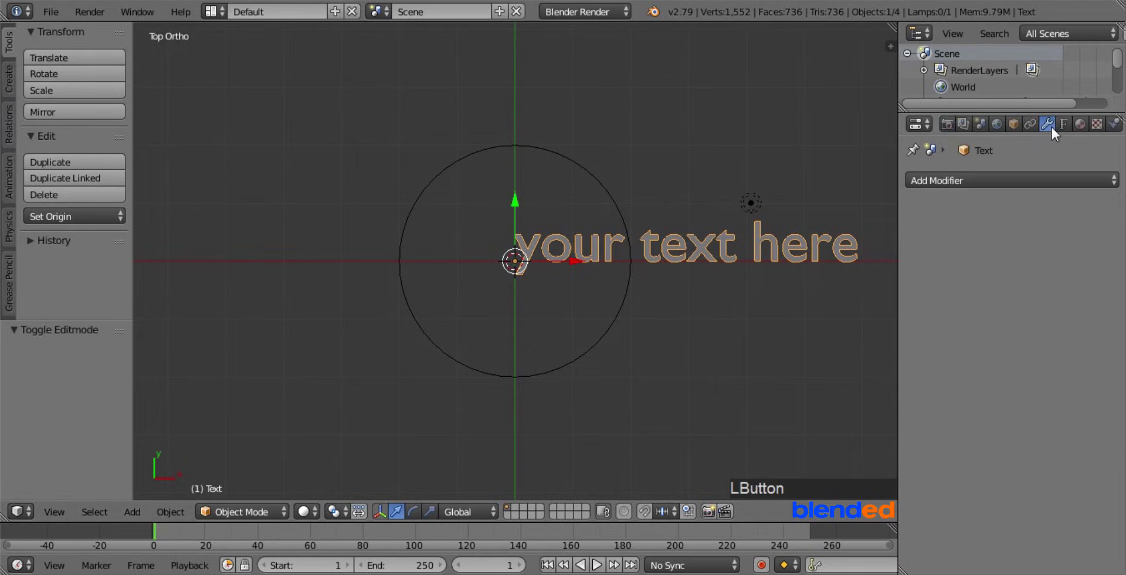
pyautogui.click(1008, 181)
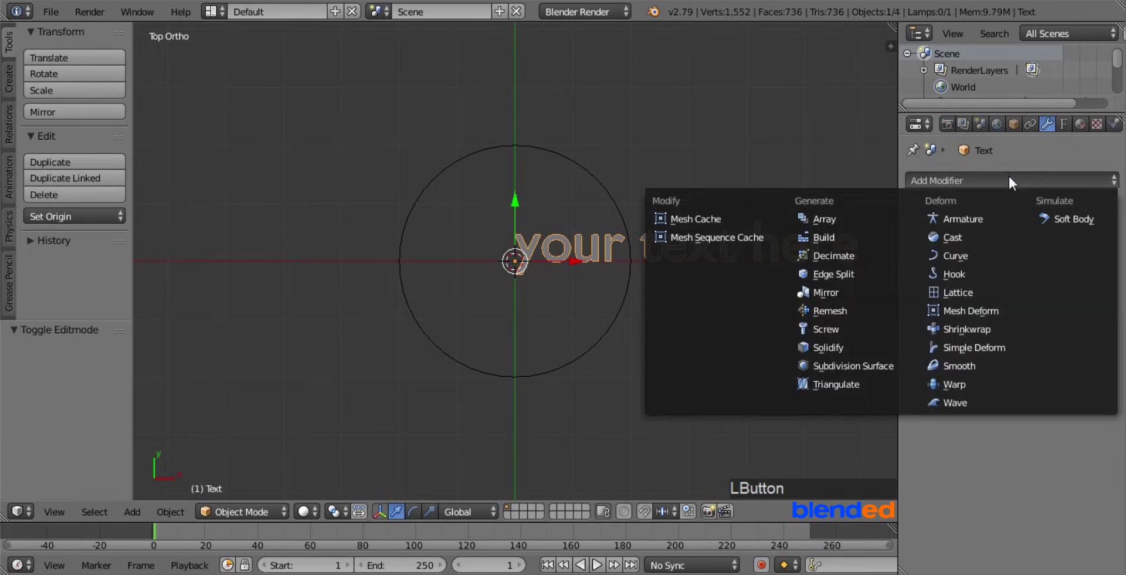
pyautogui.click(952, 255)
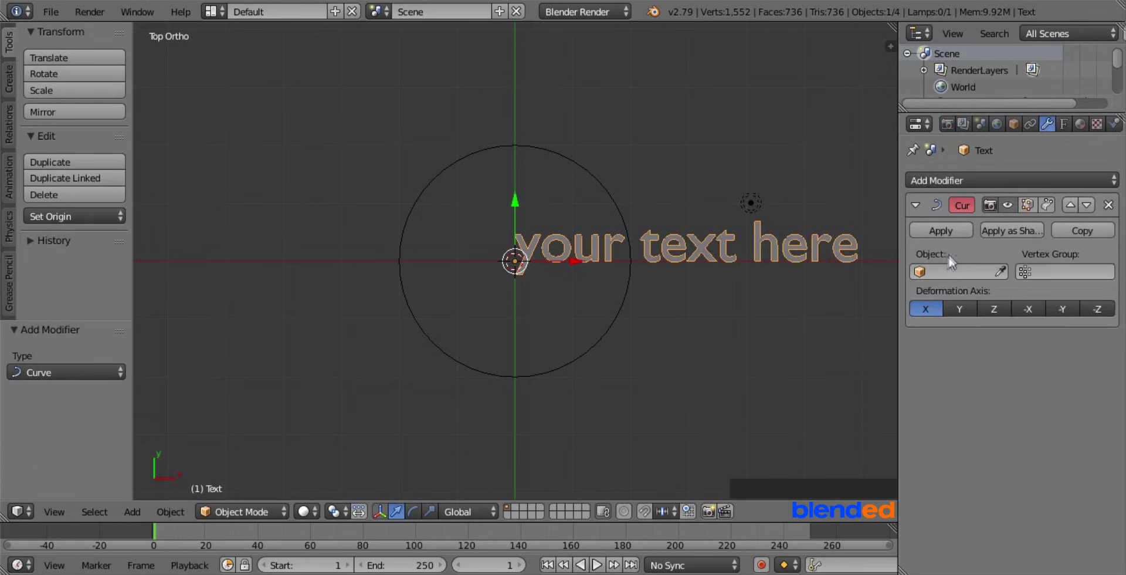
pyautogui.click(922, 269)
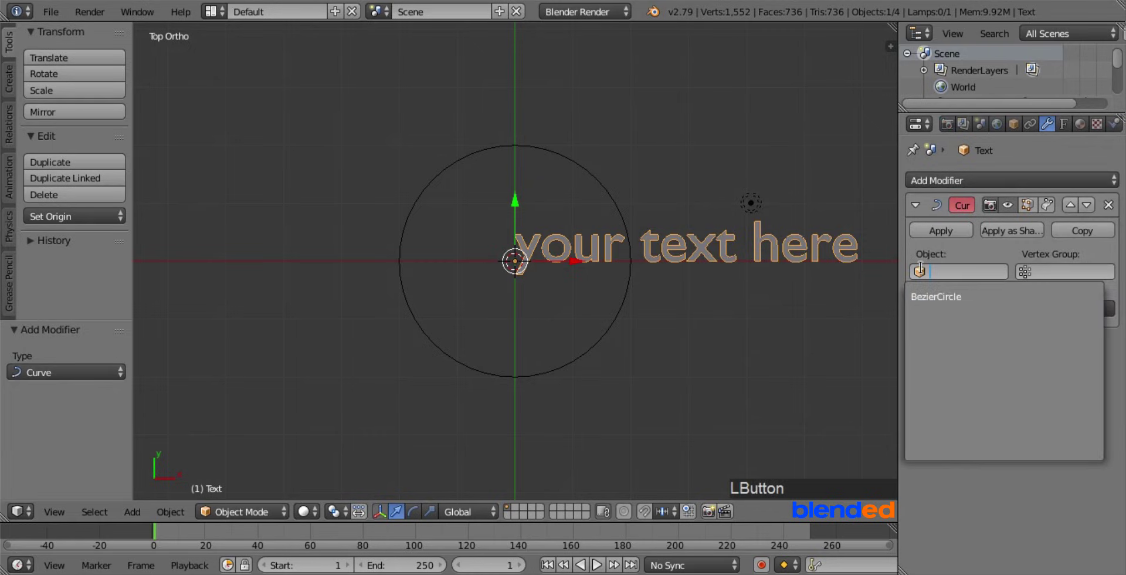
pyautogui.click(924, 296)
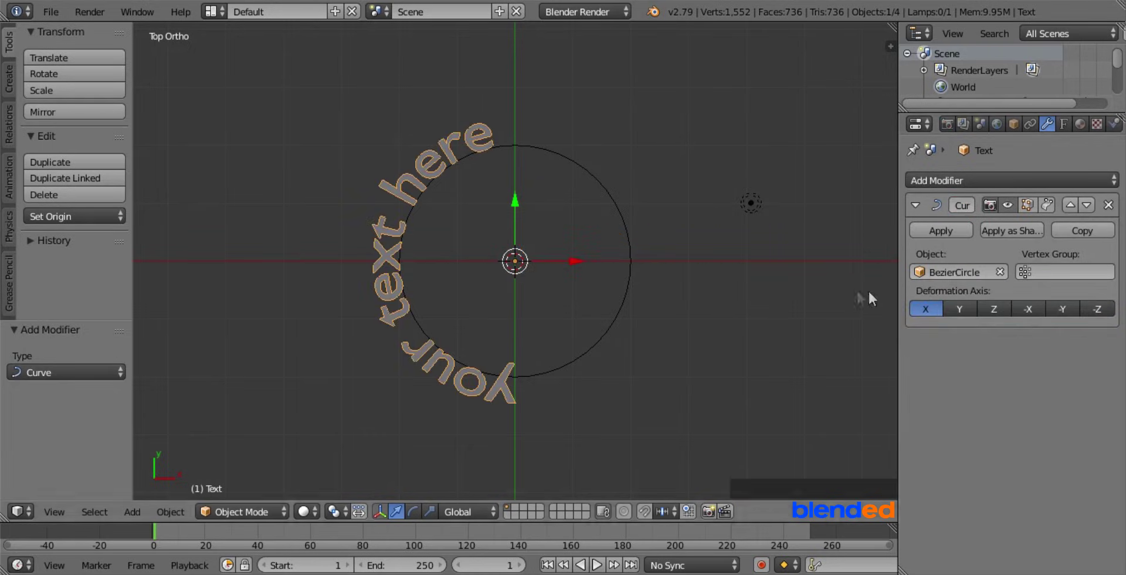
# Slide the text to X -6.299 so it wraps the circle's lower half.
pyautogui.moveTo(568, 261); pyautogui.dragTo(761, 286)
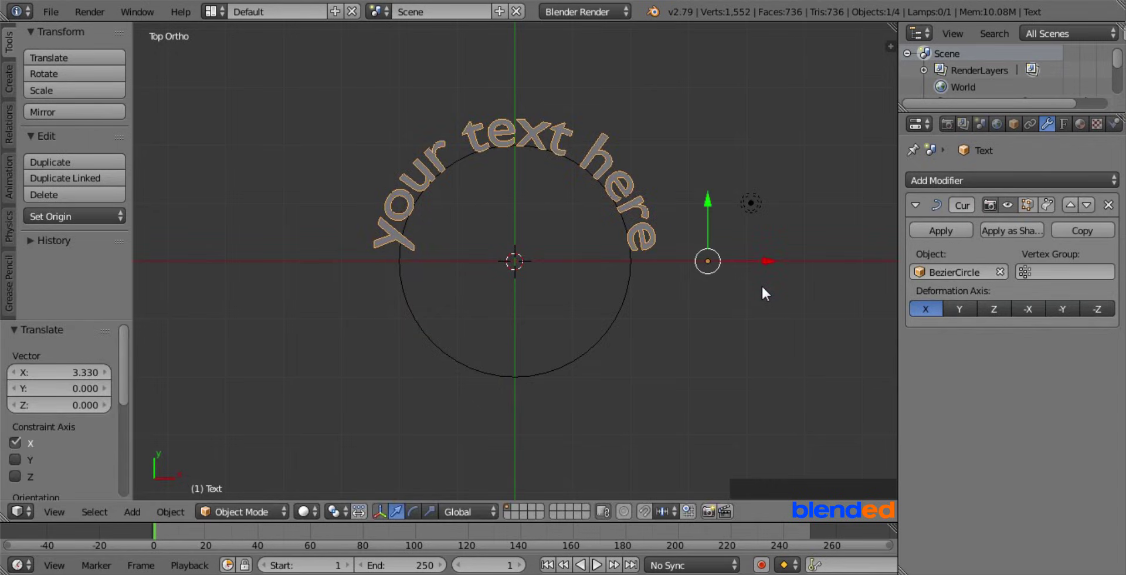
pyautogui.moveTo(772, 262); pyautogui.dragTo(407, 273)
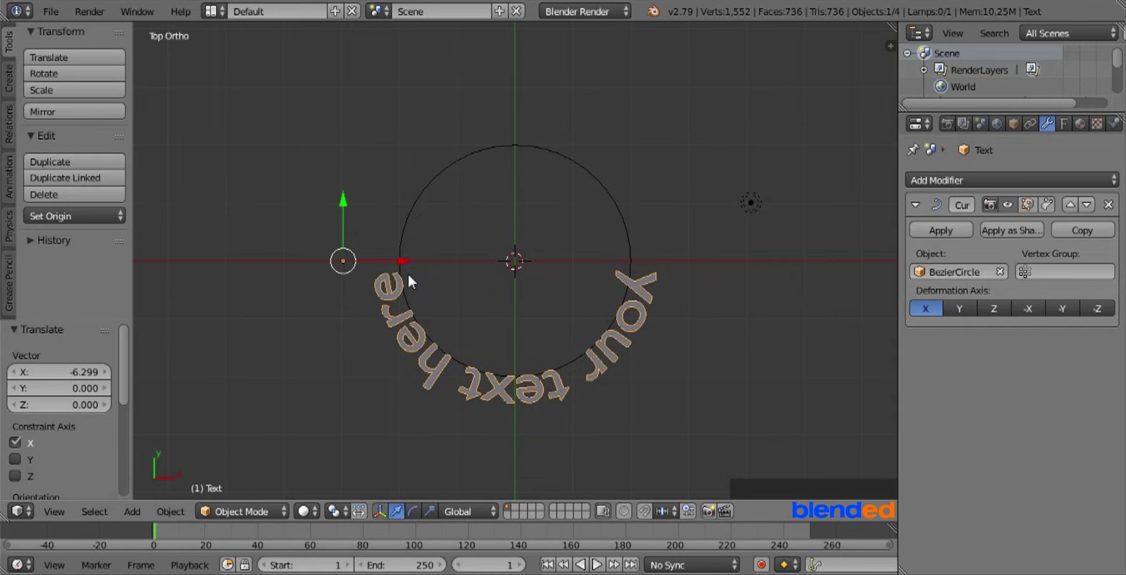
pyautogui.rightClick(421, 189)
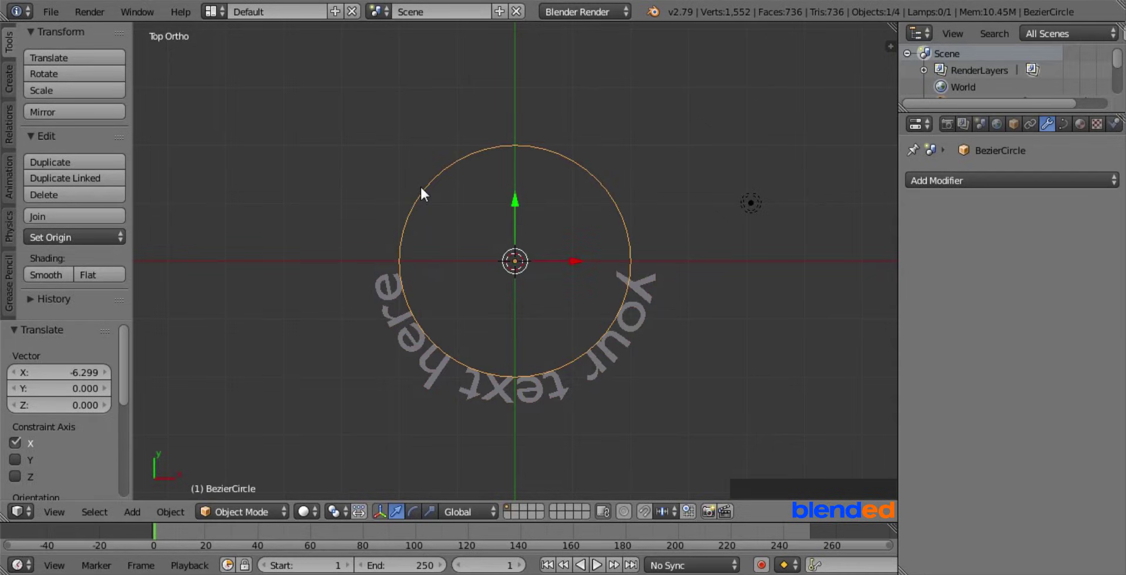
# Use Switch Direction on the Bezier circle in Edit Mode so the text flips.
pyautogui.press('Tab')
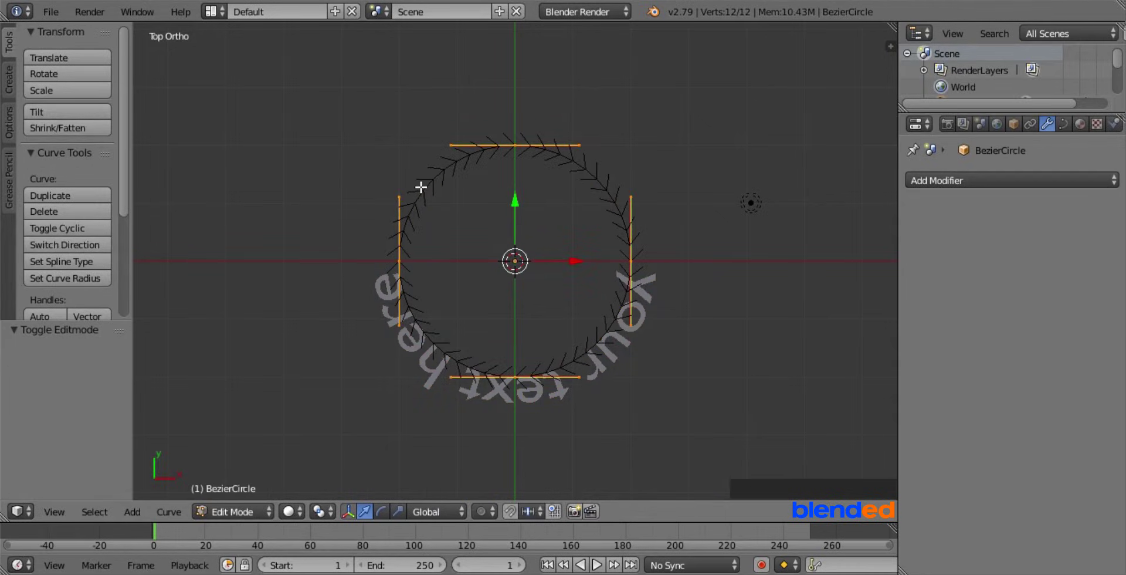
pyautogui.press('w')
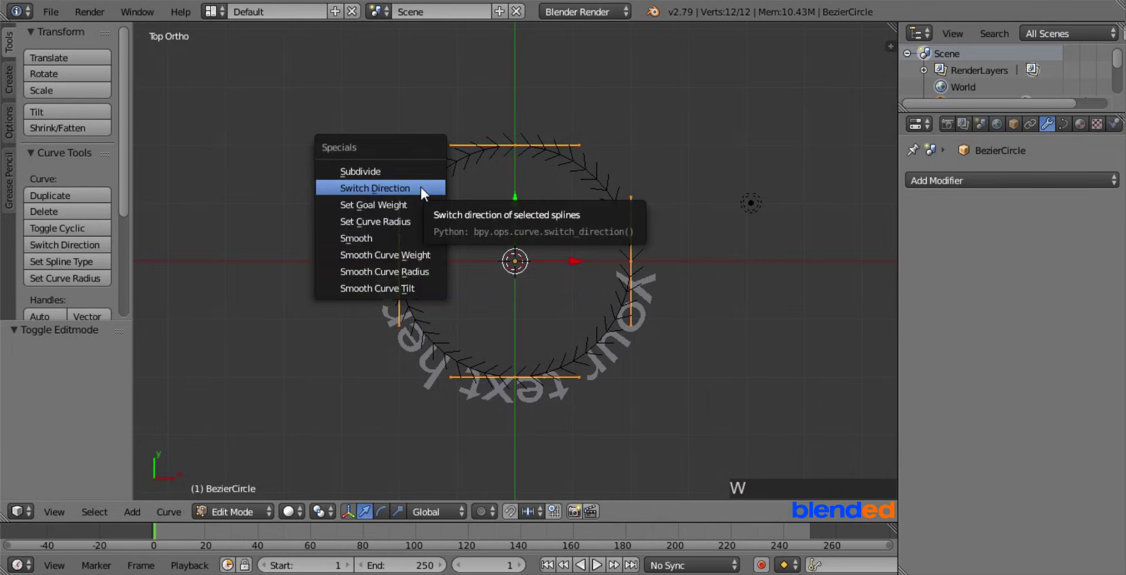
pyautogui.click(376, 188)
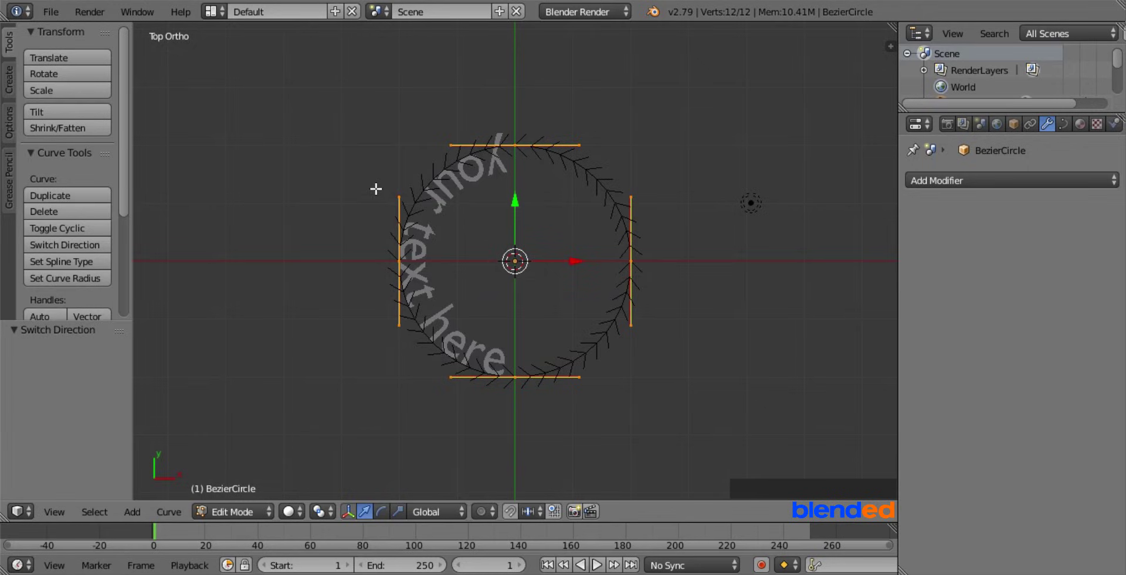
pyautogui.press('Tab')
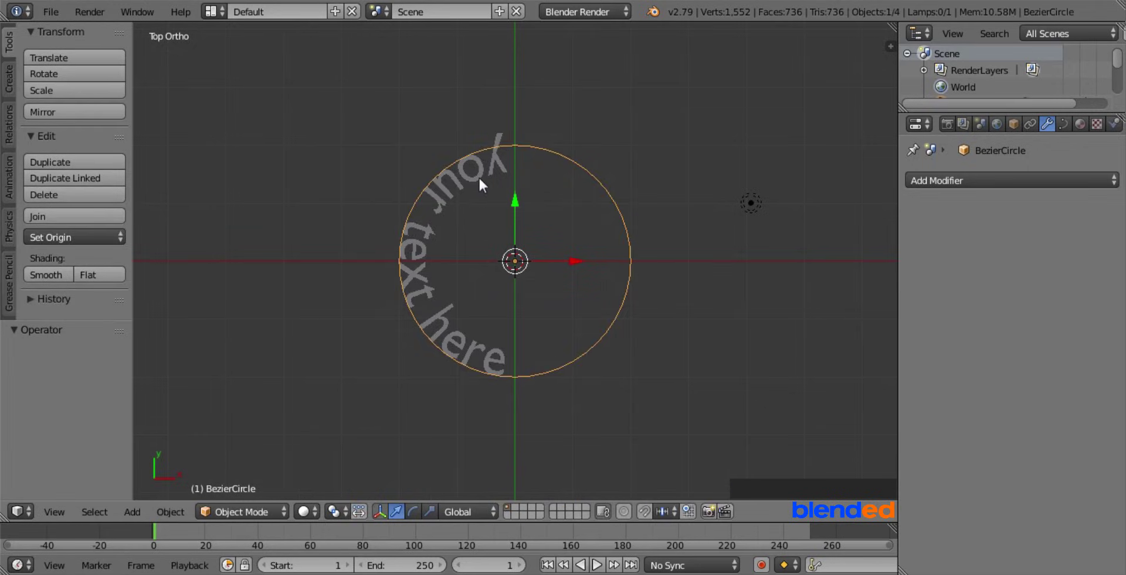
# Move the text to X 3.200 so it reads upright along the circle's bottom.
pyautogui.rightClick(477, 174)
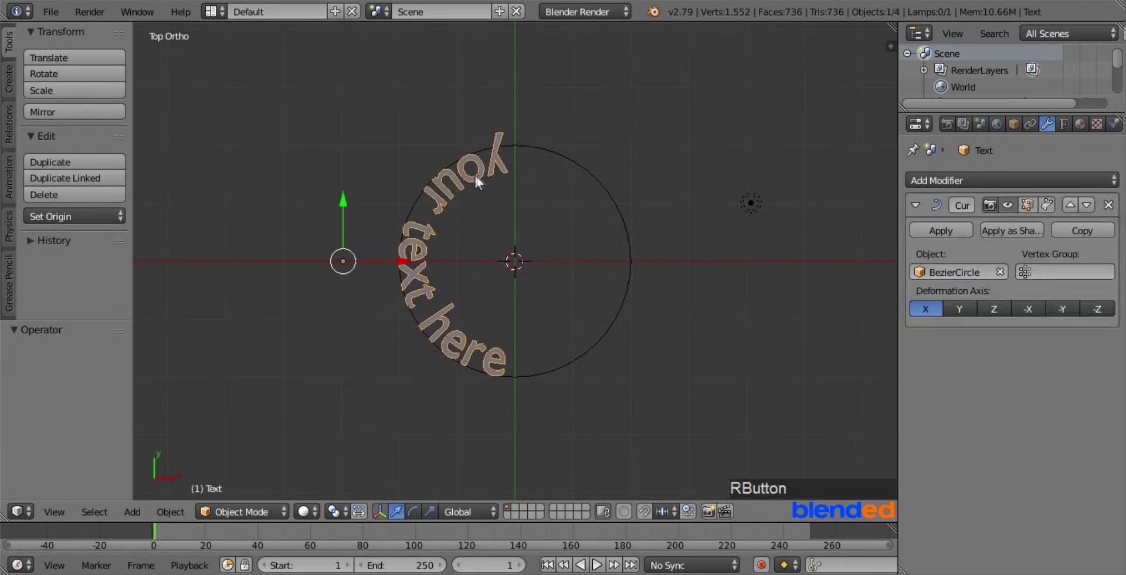
pyautogui.moveTo(400, 262); pyautogui.dragTo(585, 228)
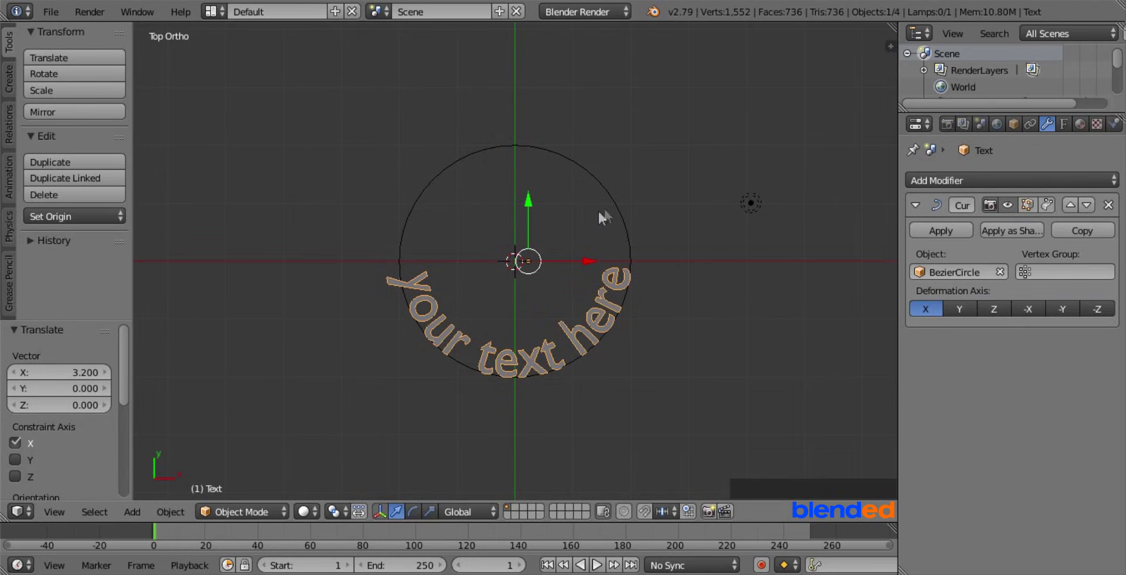
pyautogui.press('r')
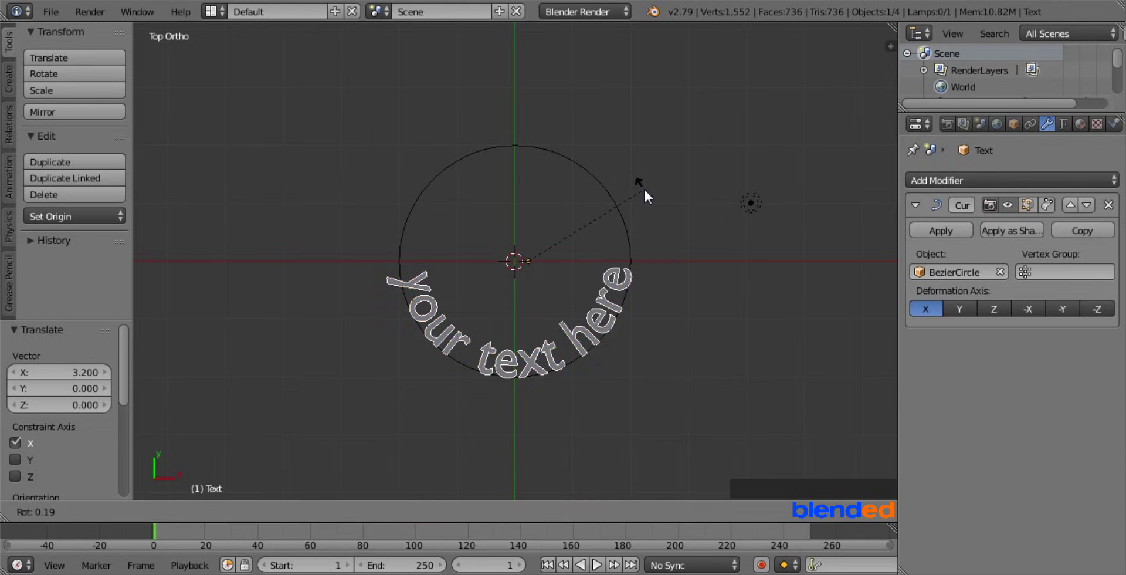
pyautogui.press('x')
pyautogui.press('KP_9')
pyautogui.press('KP_0')
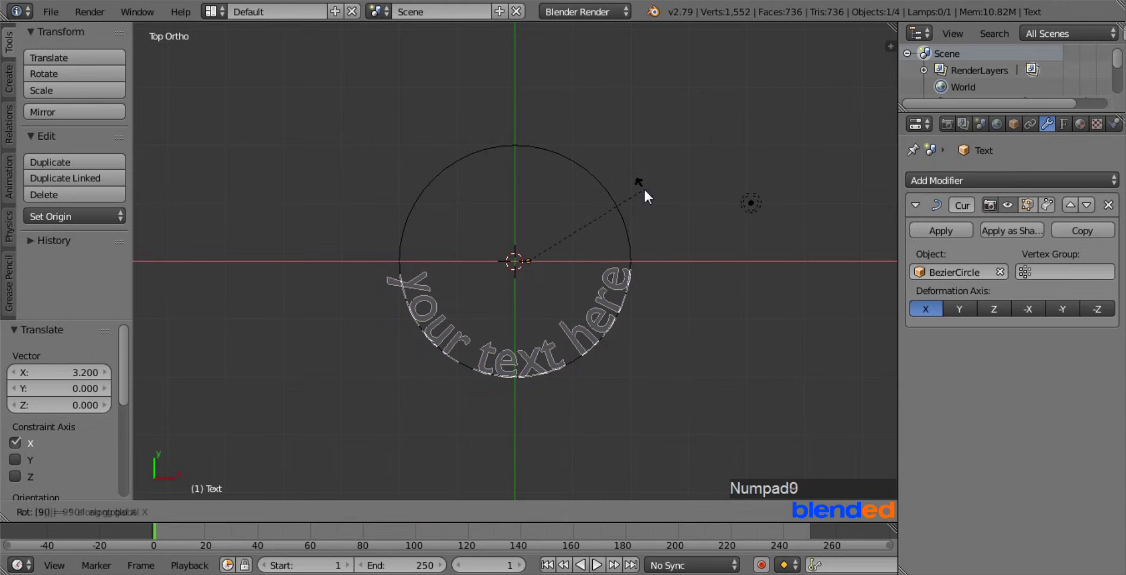
pyautogui.press('Return')
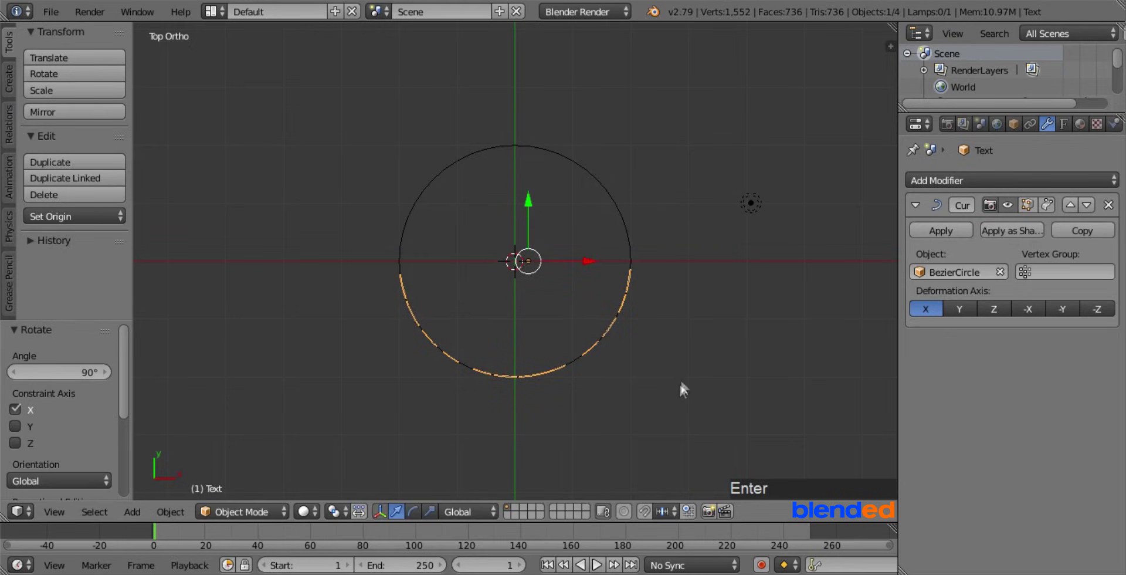
pyautogui.moveTo(678, 382); pyautogui.dragTo(492, 383, button='middle')
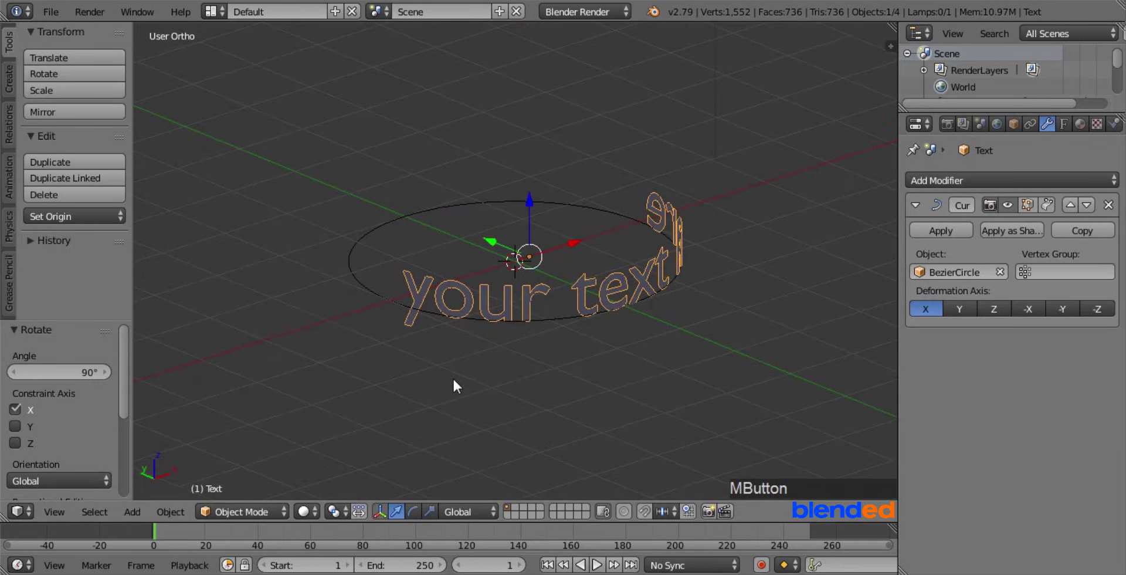
pyautogui.moveTo(717, 326)
pyautogui.mouseDown(button='middle')
pyautogui.moveTo(681, 343)
pyautogui.moveTo(614, 346)
pyautogui.moveTo(565, 321)
pyautogui.moveTo(676, 310)
pyautogui.moveTo(712, 320)
pyautogui.mouseUp(button='middle')
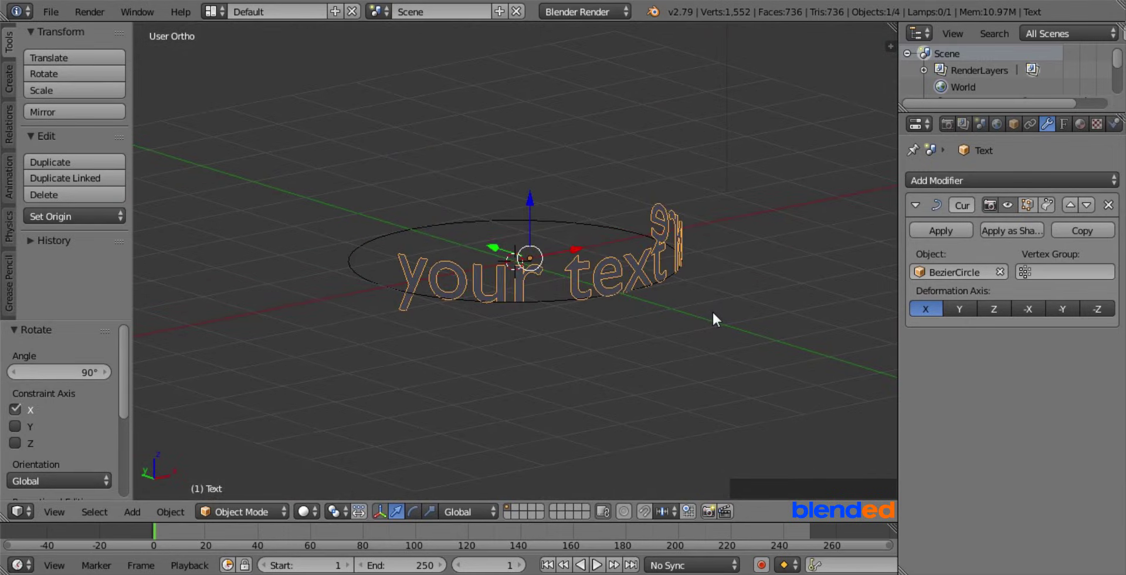
pyautogui.hotkey('ctrl', 'z')
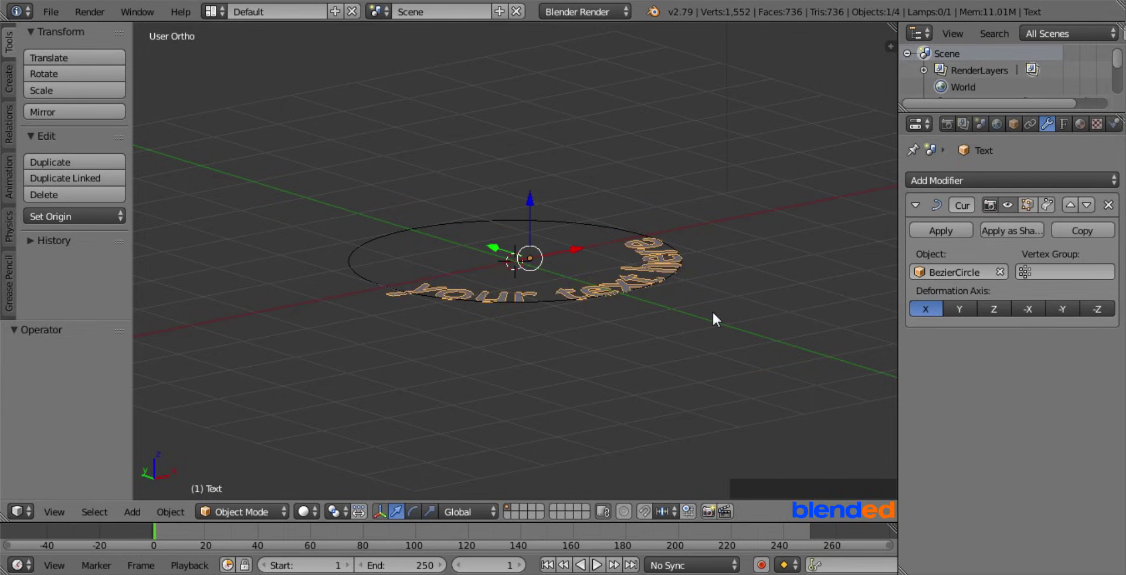
# Return to top view and delete the Bezier circle.
pyautogui.moveTo(713, 314); pyautogui.dragTo(639, 311, button='middle')
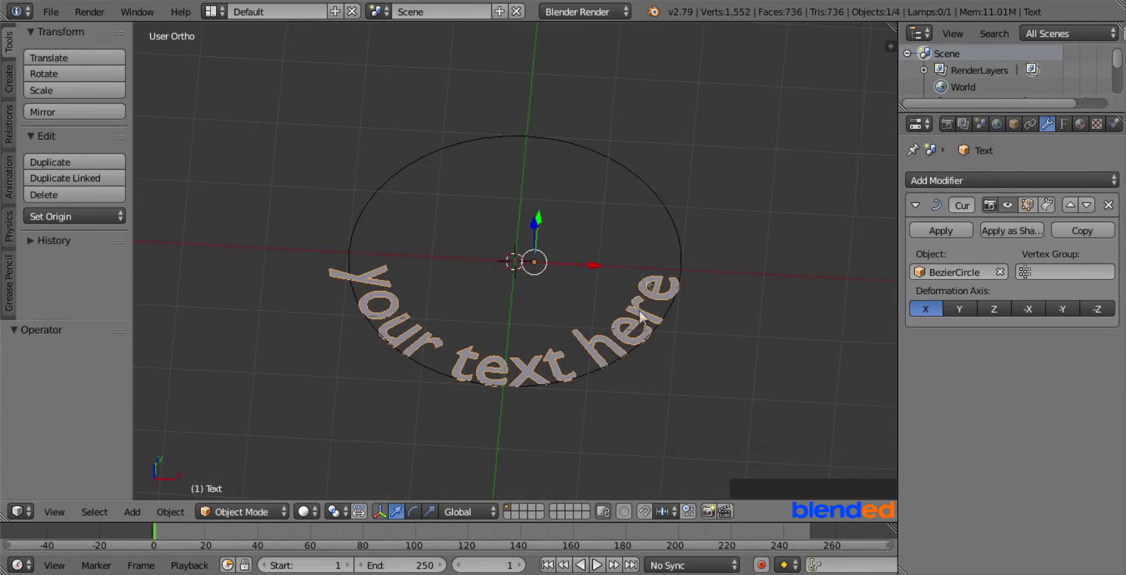
pyautogui.rightClick(654, 196)
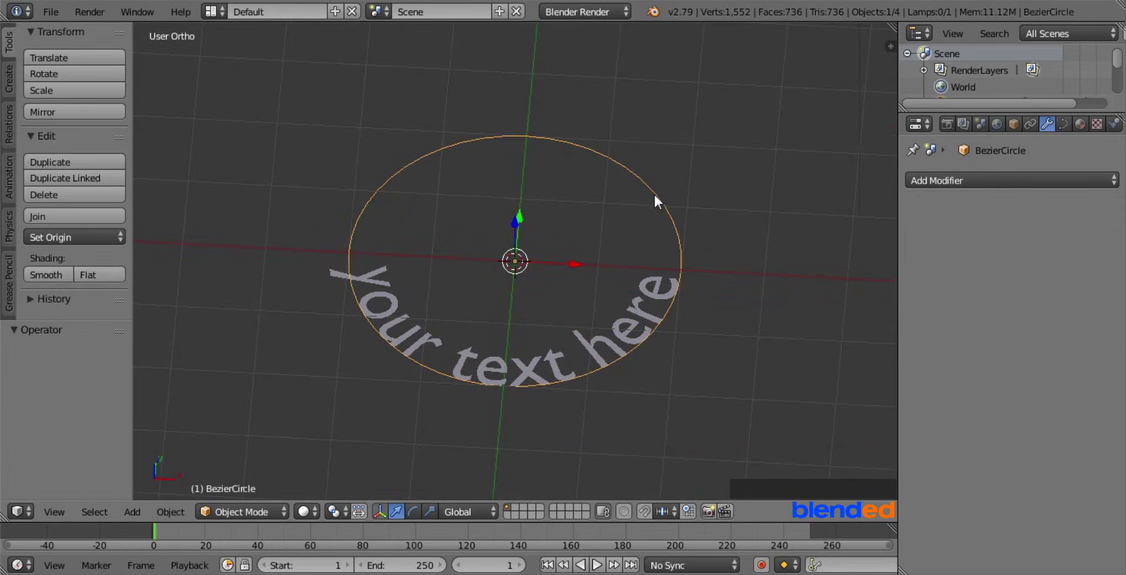
pyautogui.press('x')
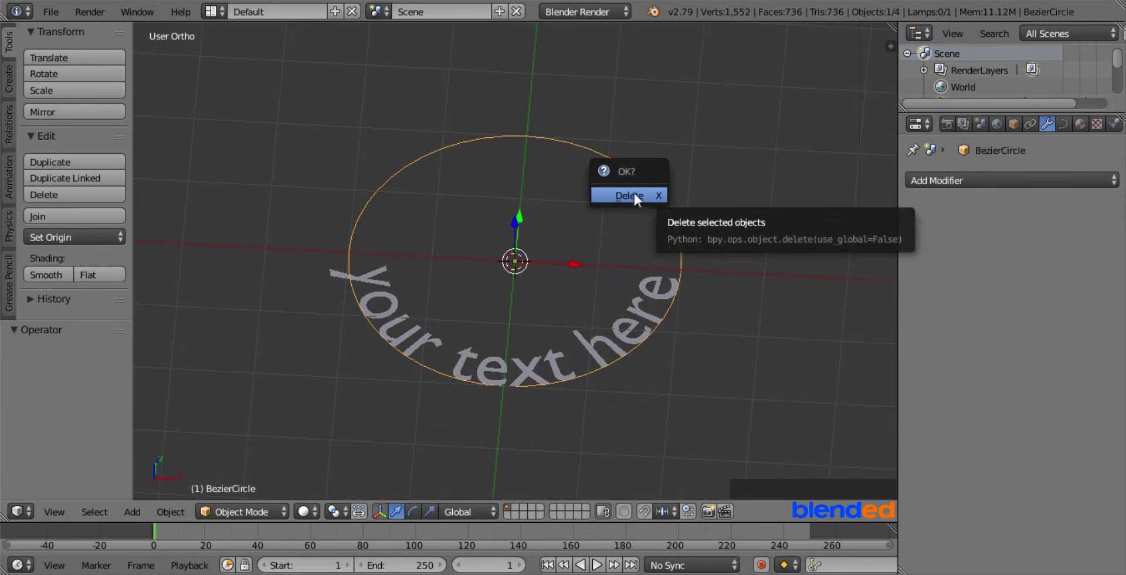
pyautogui.click(634, 194)
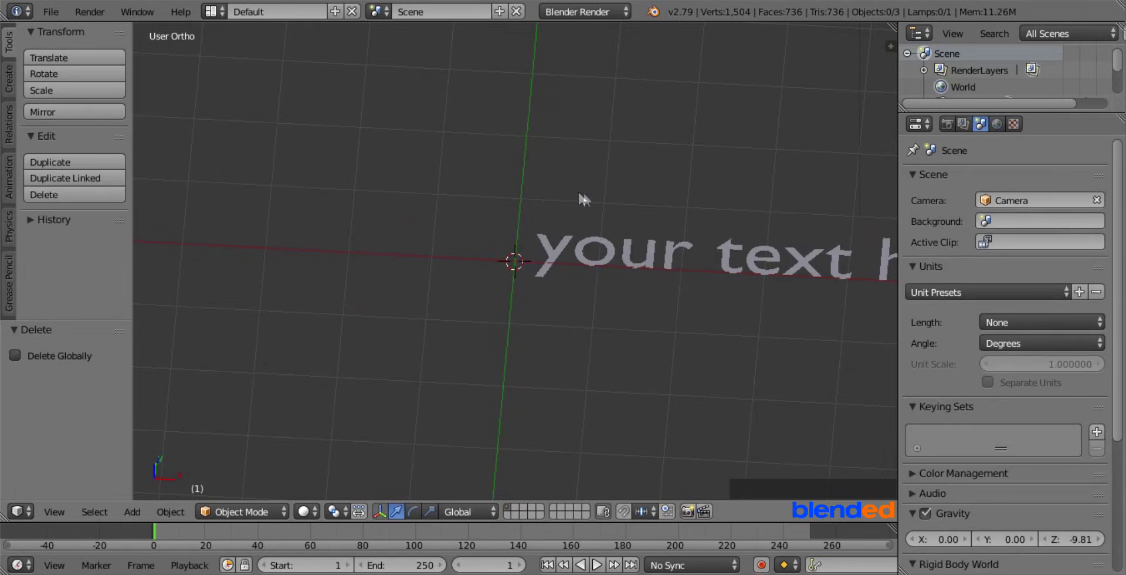
# Add a new Bezier curve and scale it by 3.
pyautogui.hotkey('shift', 'a')
pyautogui.moveTo(545, 147)
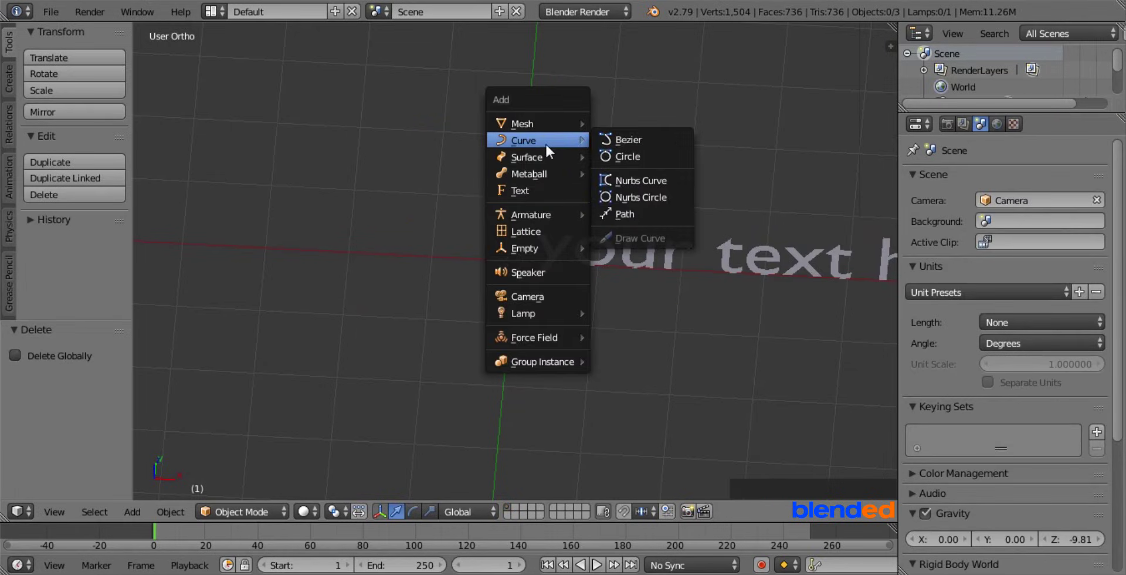
pyautogui.click(618, 141)
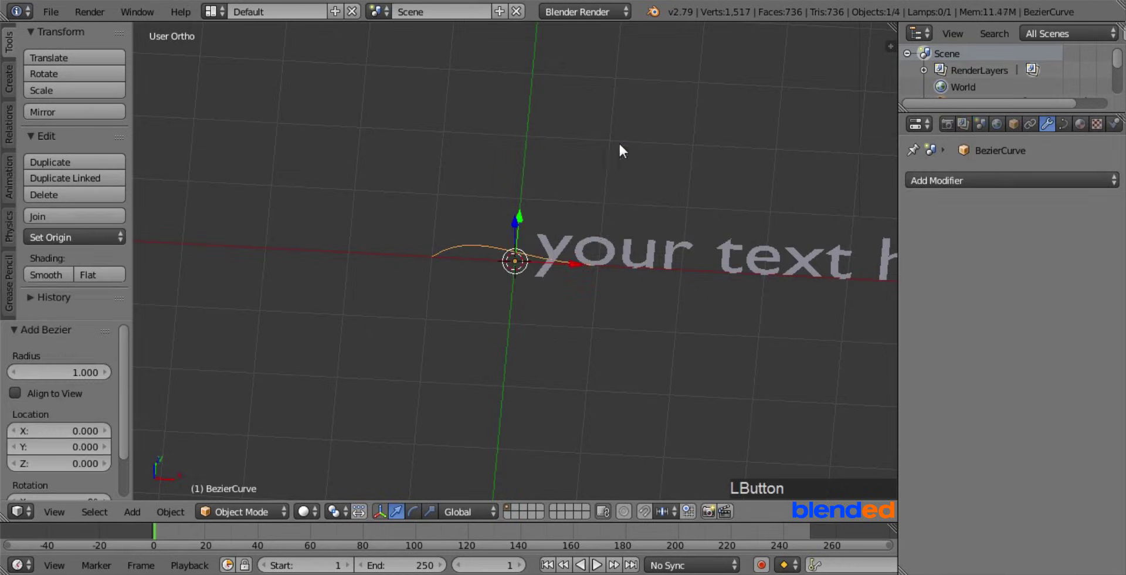
pyautogui.press('s')
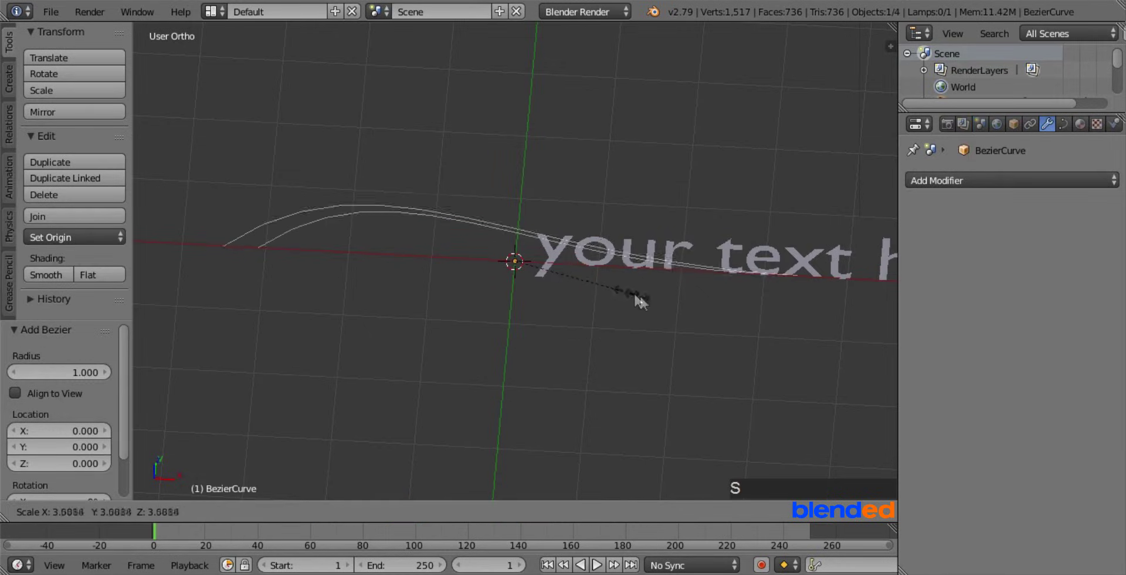
pyautogui.press('KP_3')
pyautogui.press('Return')
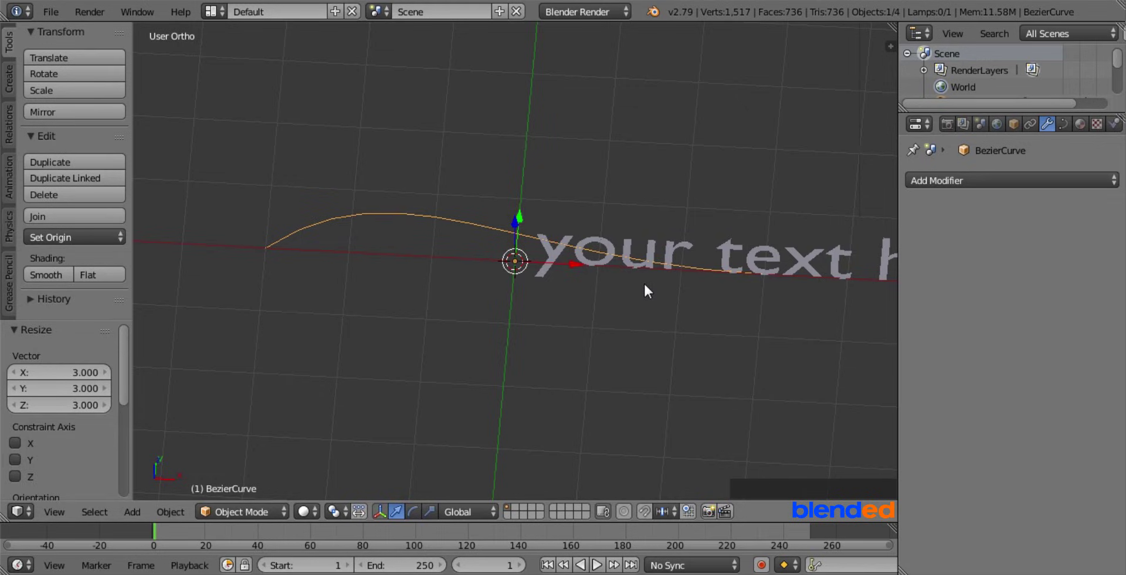
# Point the text's Curve modifier at BezierCurve and slide the text to X -2.282.
pyautogui.rightClick(652, 248)
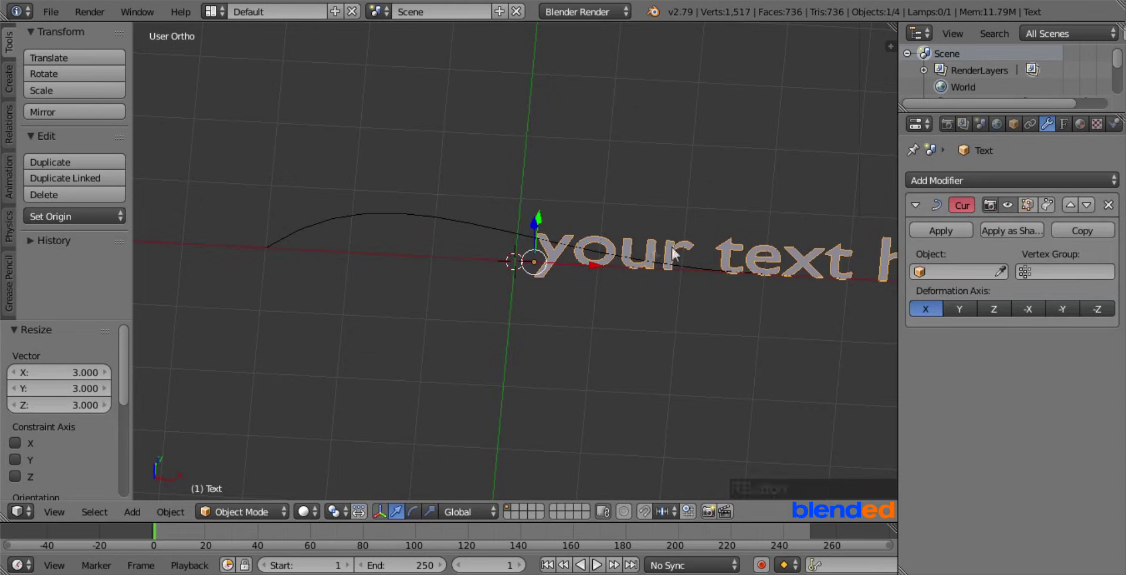
pyautogui.click(919, 273)
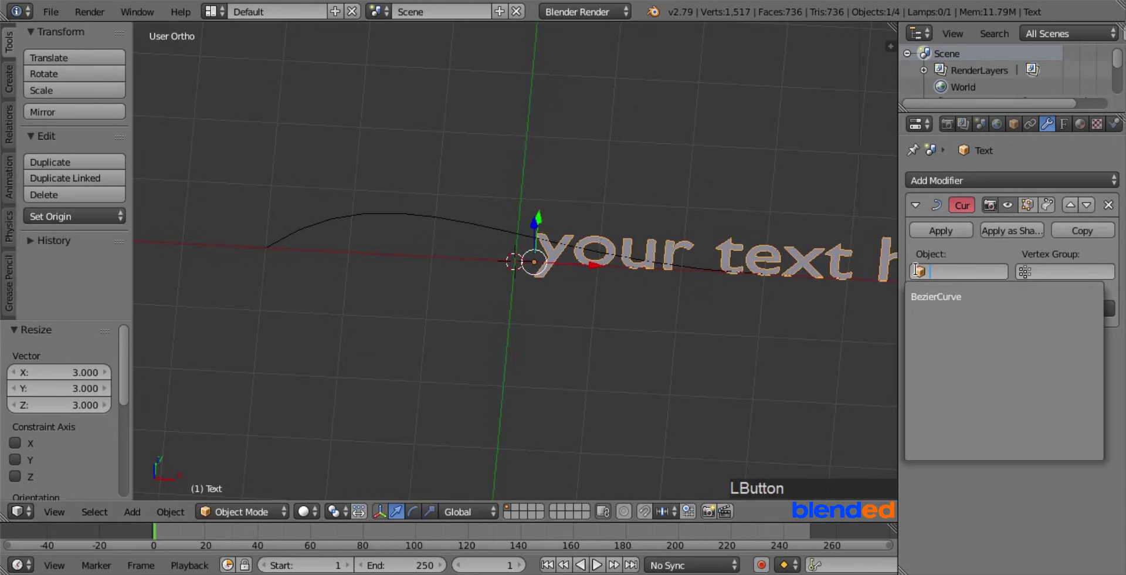
pyautogui.click(917, 291)
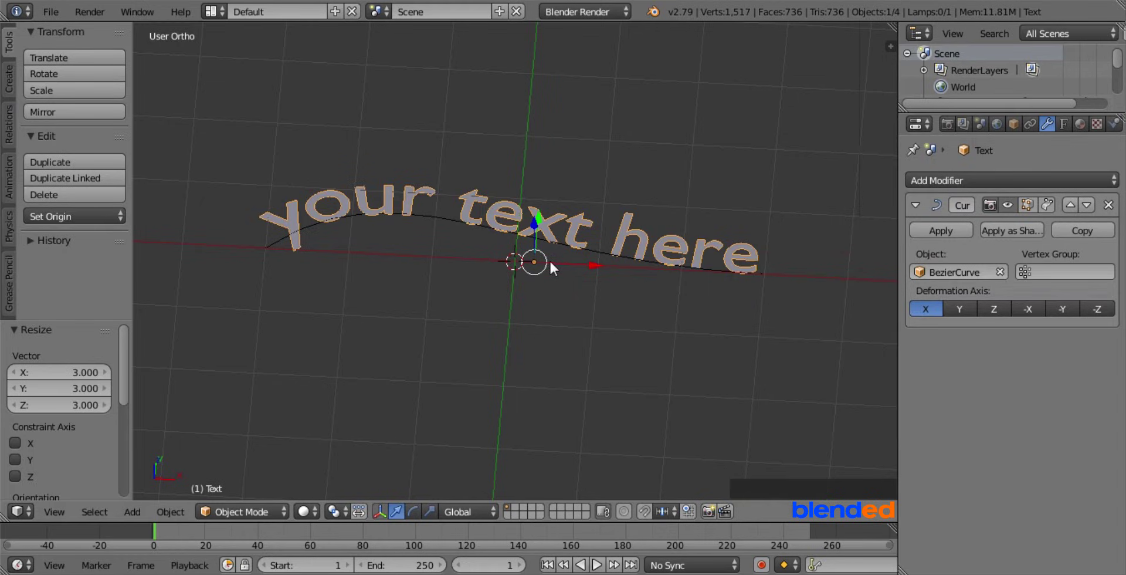
pyautogui.moveTo(591, 262); pyautogui.dragTo(654, 318)
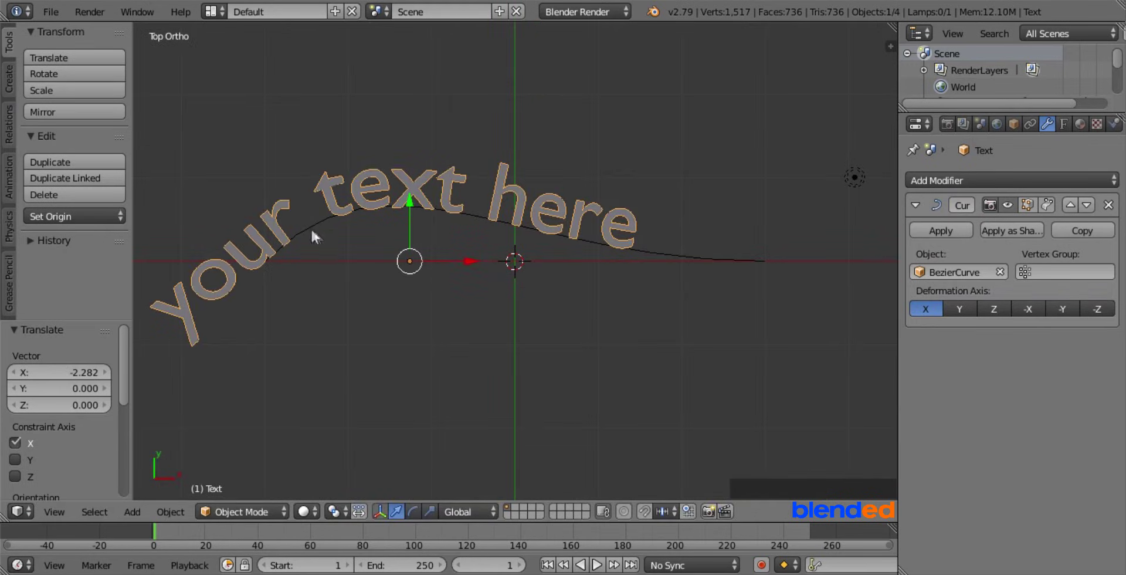
# In the Bezier curve's Edit Mode, pull the left handle end outward and down.
pyautogui.rightClick(310, 228)
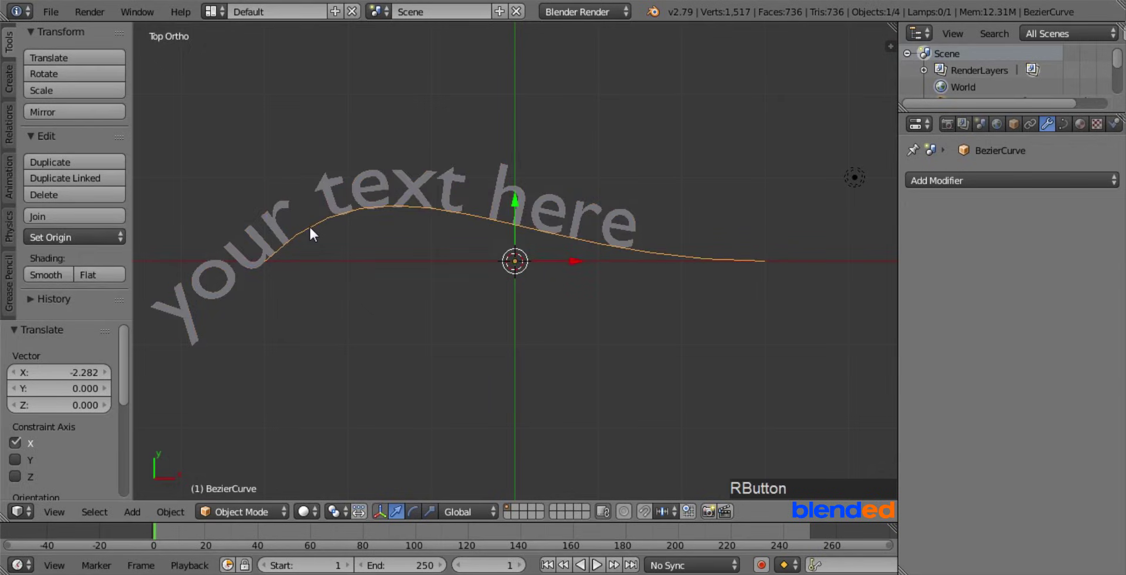
pyautogui.press('Tab')
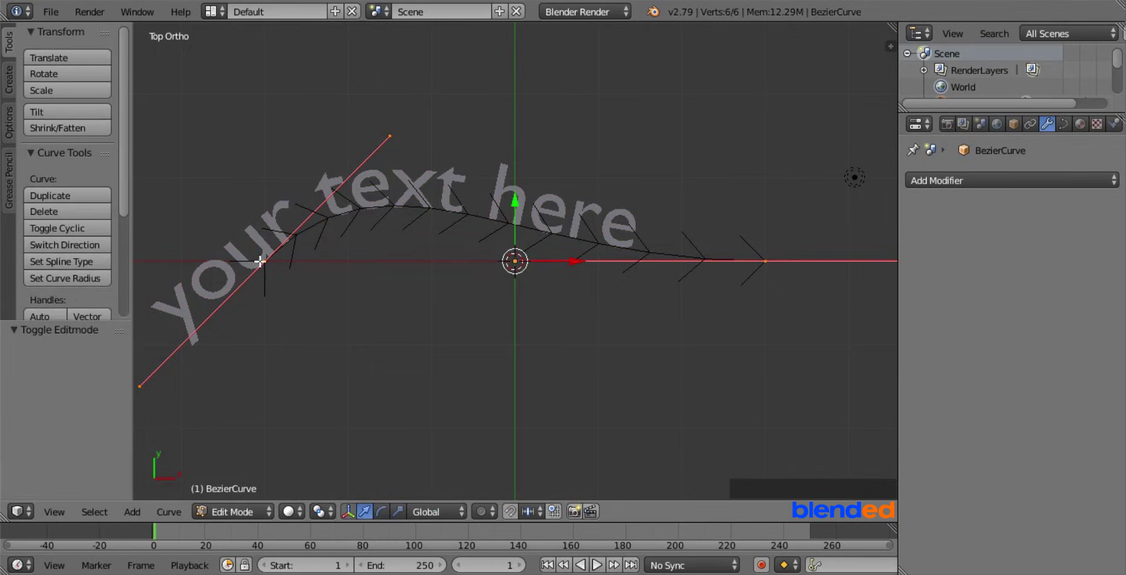
pyautogui.rightClick(387, 135)
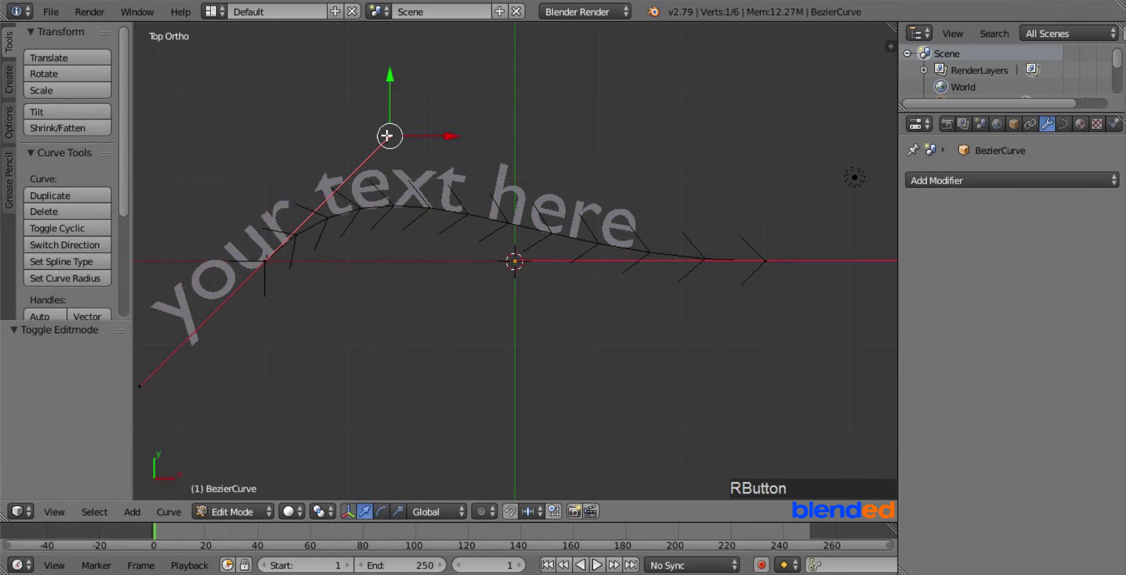
pyautogui.moveTo(452, 139); pyautogui.dragTo(486, 248)
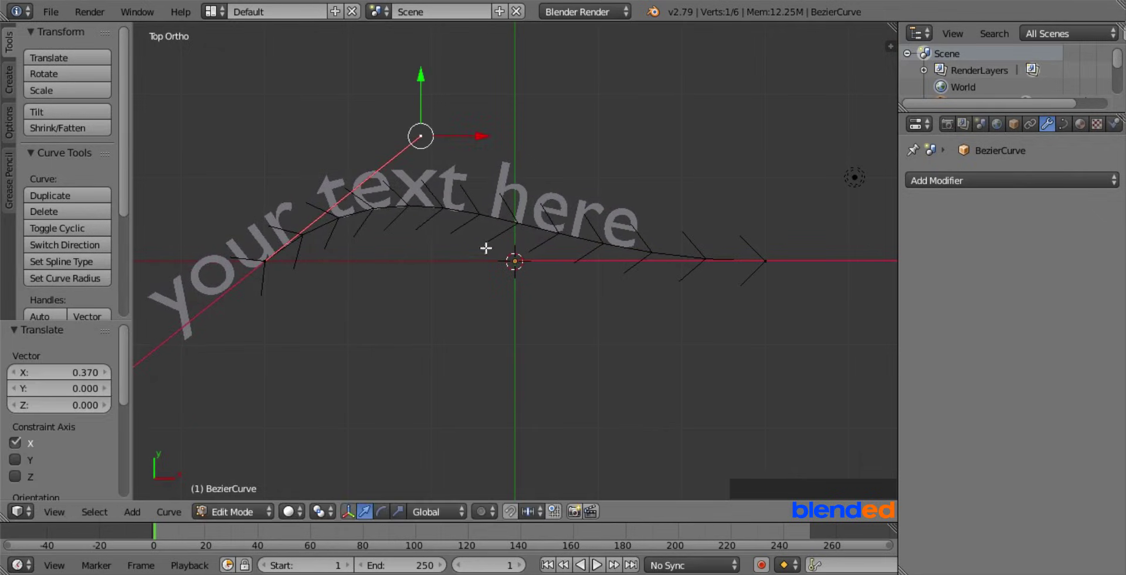
pyautogui.moveTo(420, 78); pyautogui.dragTo(442, 374)
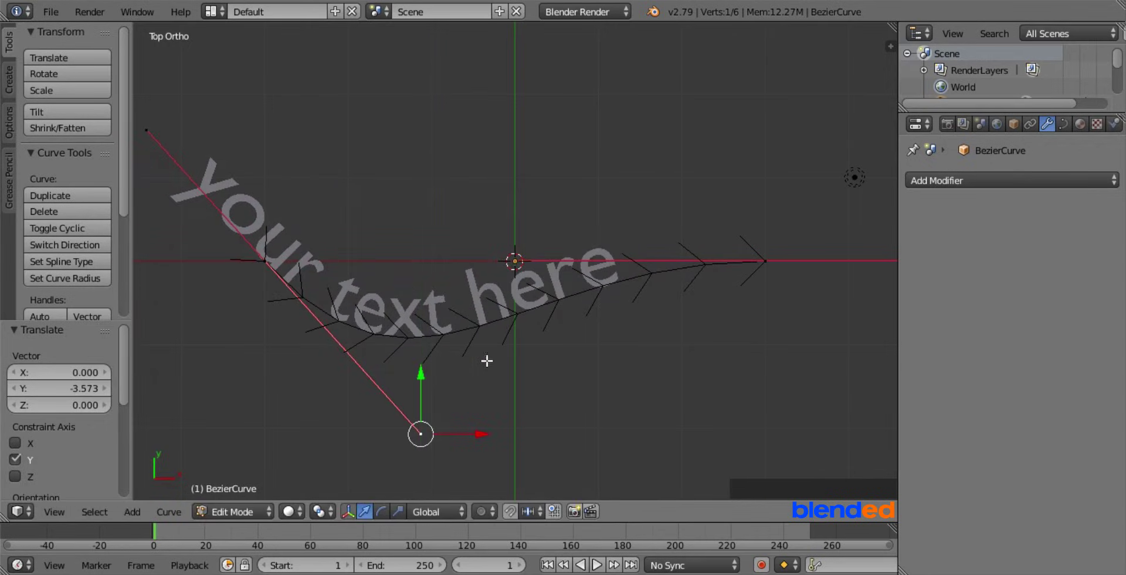
# Raise the curve's right endpoint and lift another curve point higher.
pyautogui.rightClick(765, 258)
pyautogui.moveTo(765, 199); pyautogui.dragTo(759, 122)
pyautogui.scroll(-2, 741, 152)
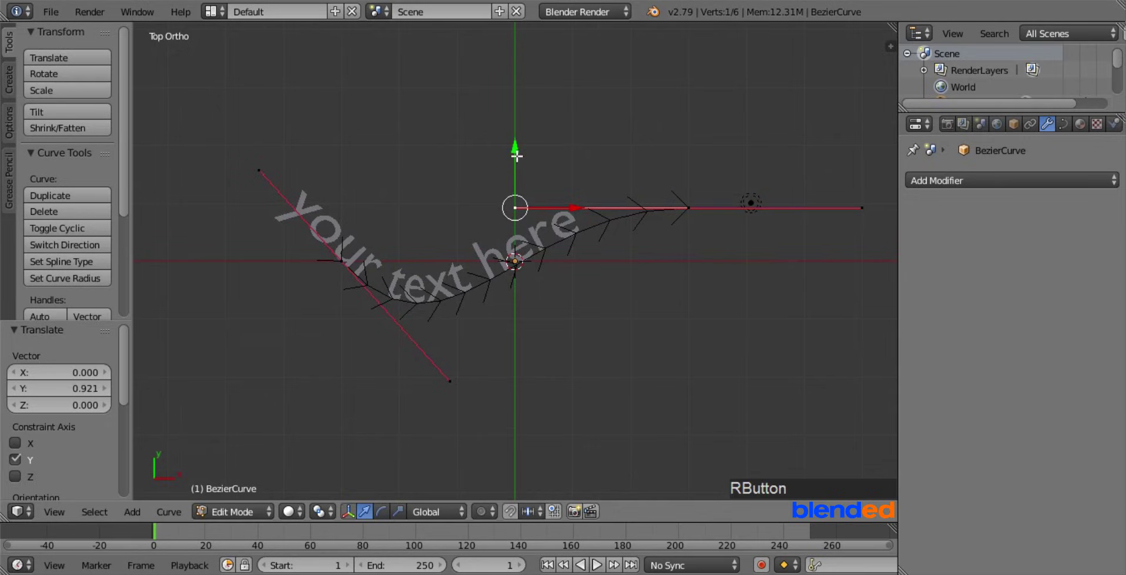
pyautogui.moveTo(517, 155); pyautogui.dragTo(540, 81)
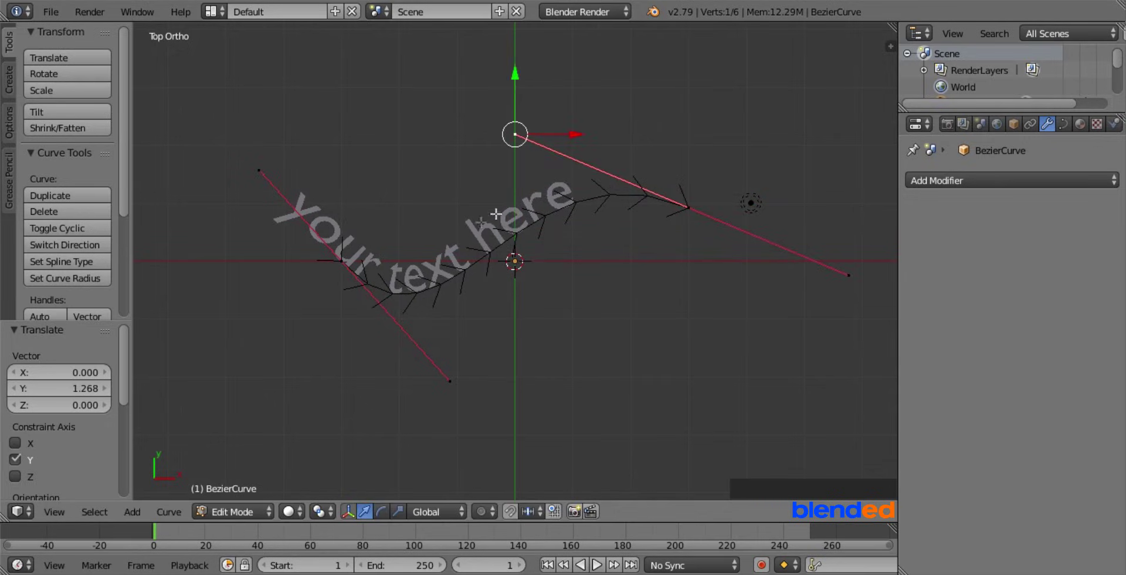
pyautogui.rightClick(259, 171)
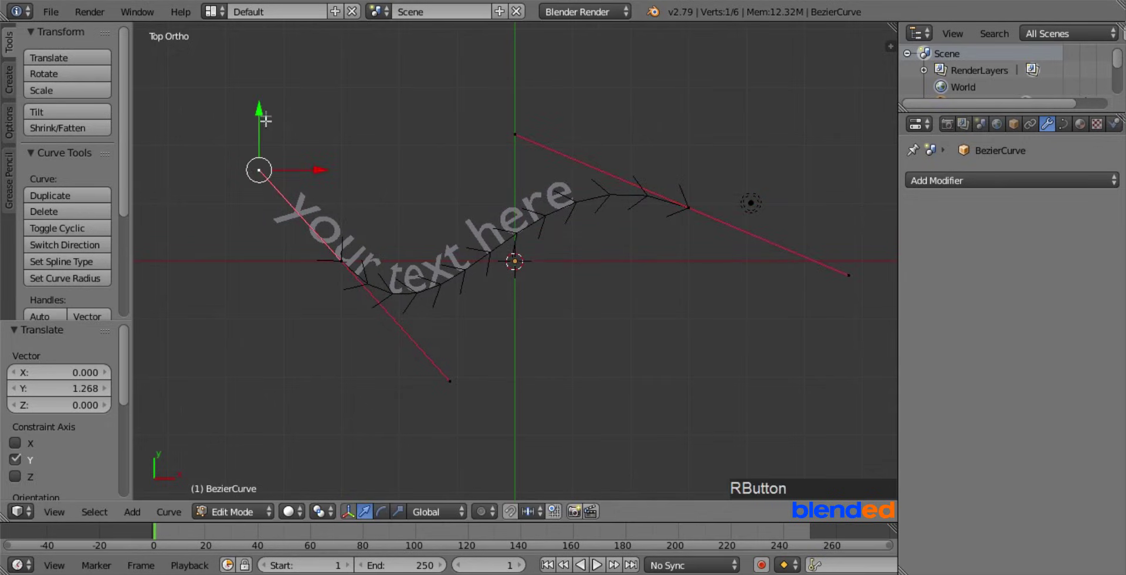